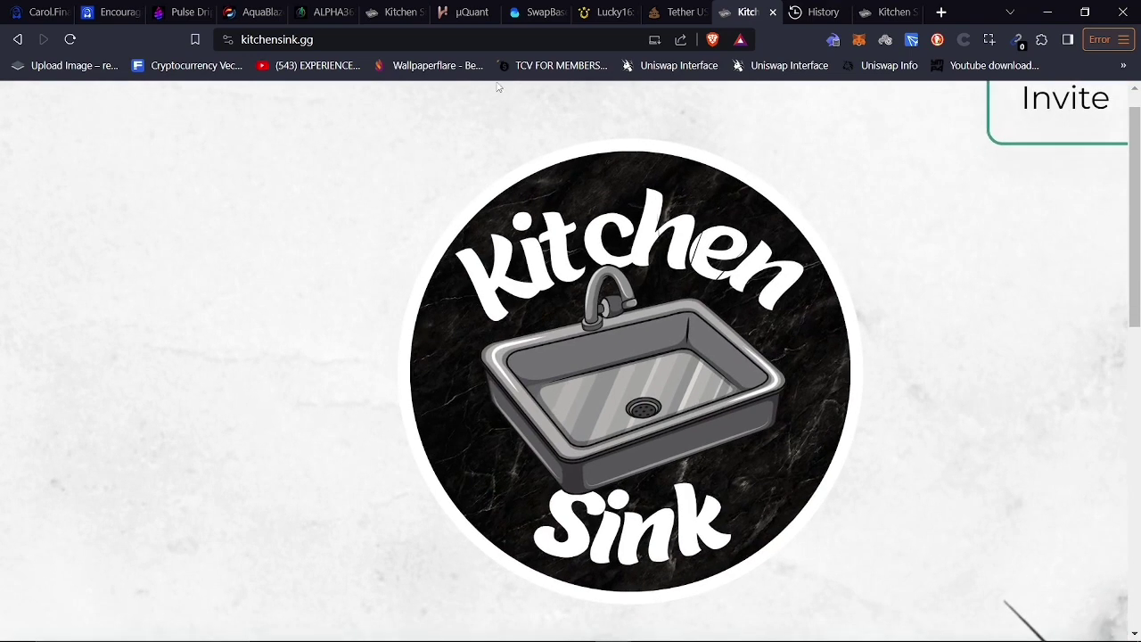
{"action": "scroll", "coordinate": [534, 107], "scroll_direction": "up", "scroll_amount": 1}
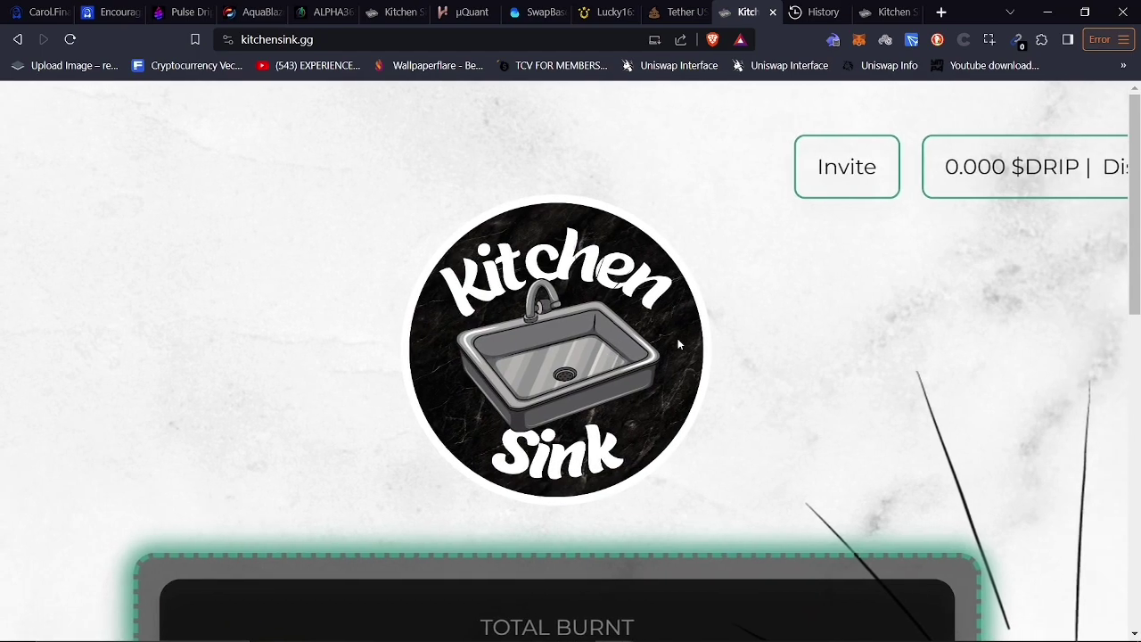
{"action": "scroll", "coordinate": [677, 344], "scroll_direction": "down", "scroll_amount": 1}
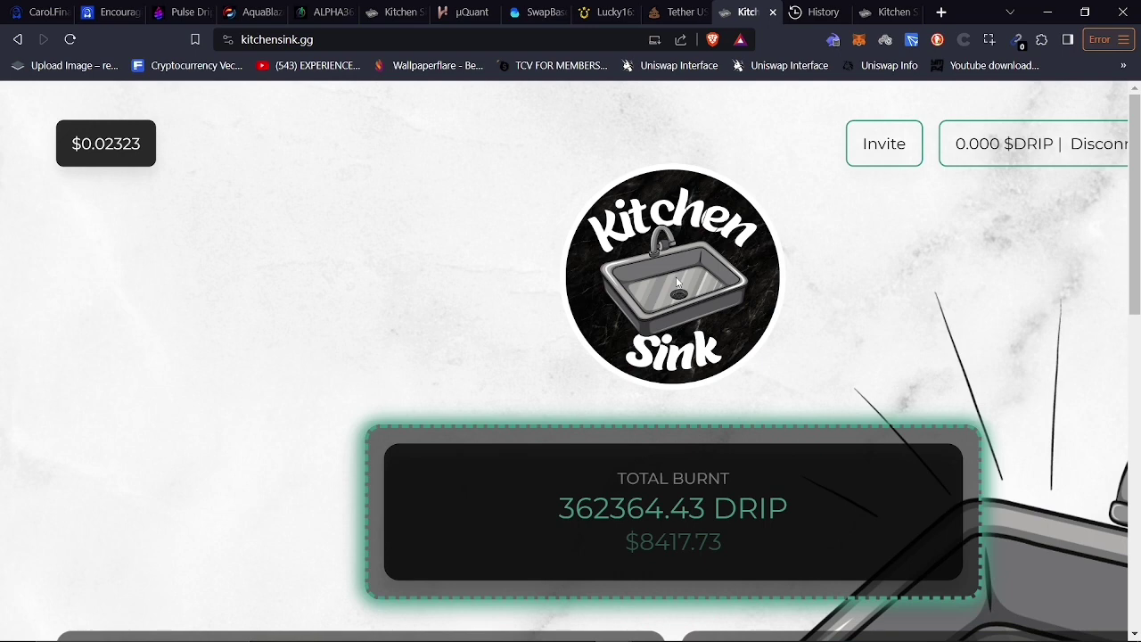
{"action": "scroll", "coordinate": [687, 276], "scroll_direction": "right", "scroll_amount": 2}
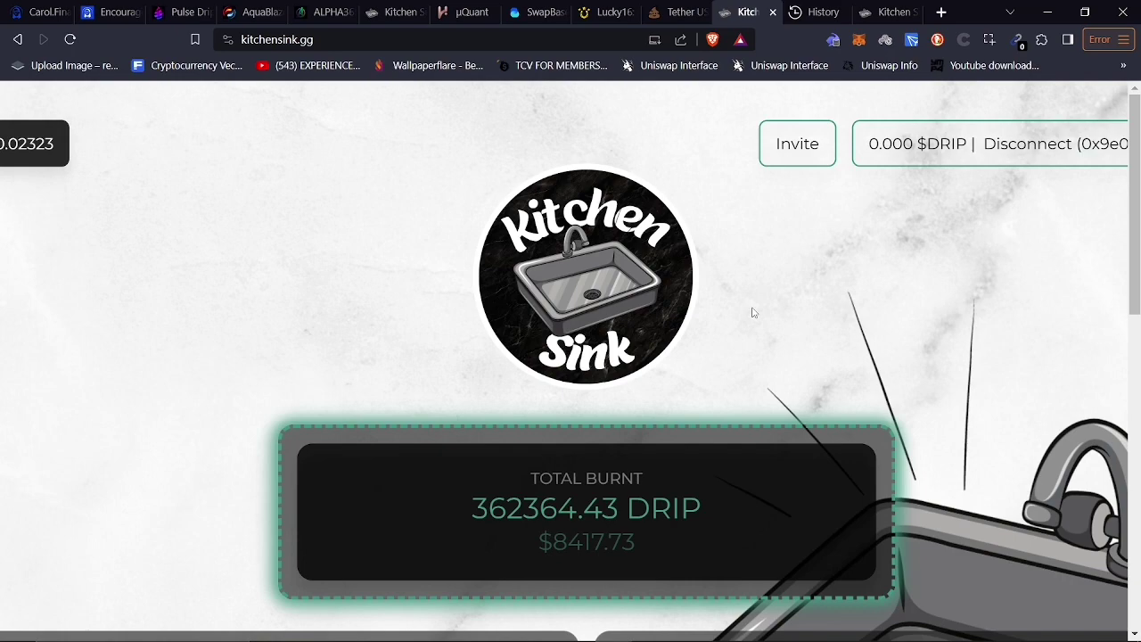
{"action": "scroll", "coordinate": [792, 357], "scroll_direction": "down", "scroll_amount": 1}
{"action": "scroll", "coordinate": [820, 379], "scroll_direction": "right", "scroll_amount": 1}
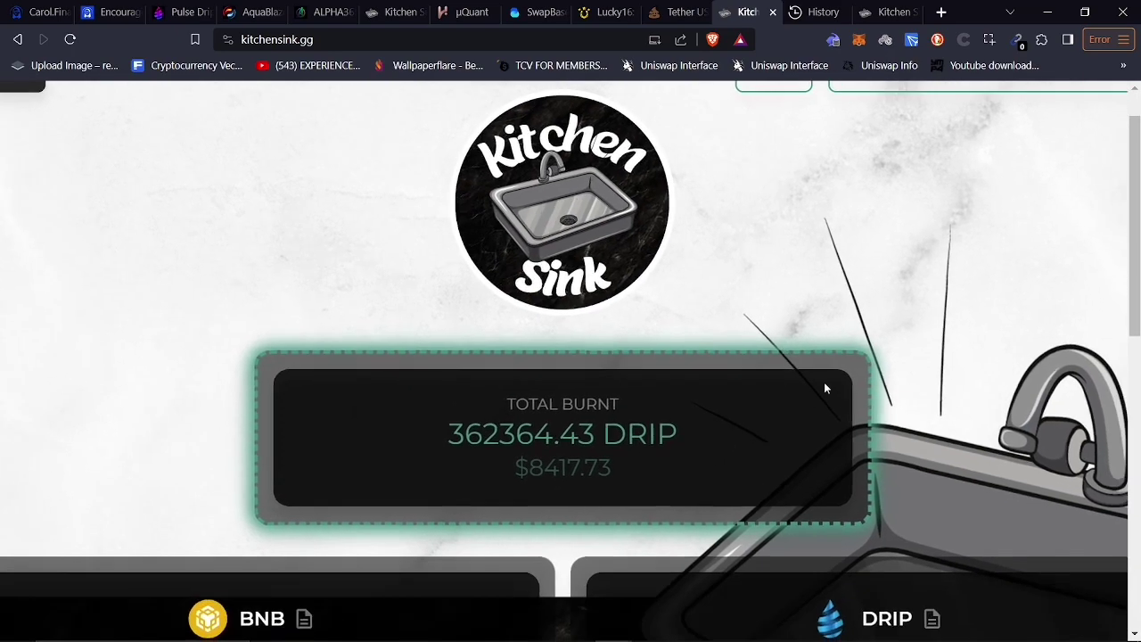
{"action": "scroll", "coordinate": [825, 388], "scroll_direction": "right", "scroll_amount": 1}
{"action": "scroll", "coordinate": [825, 389], "scroll_direction": "down", "scroll_amount": 1}
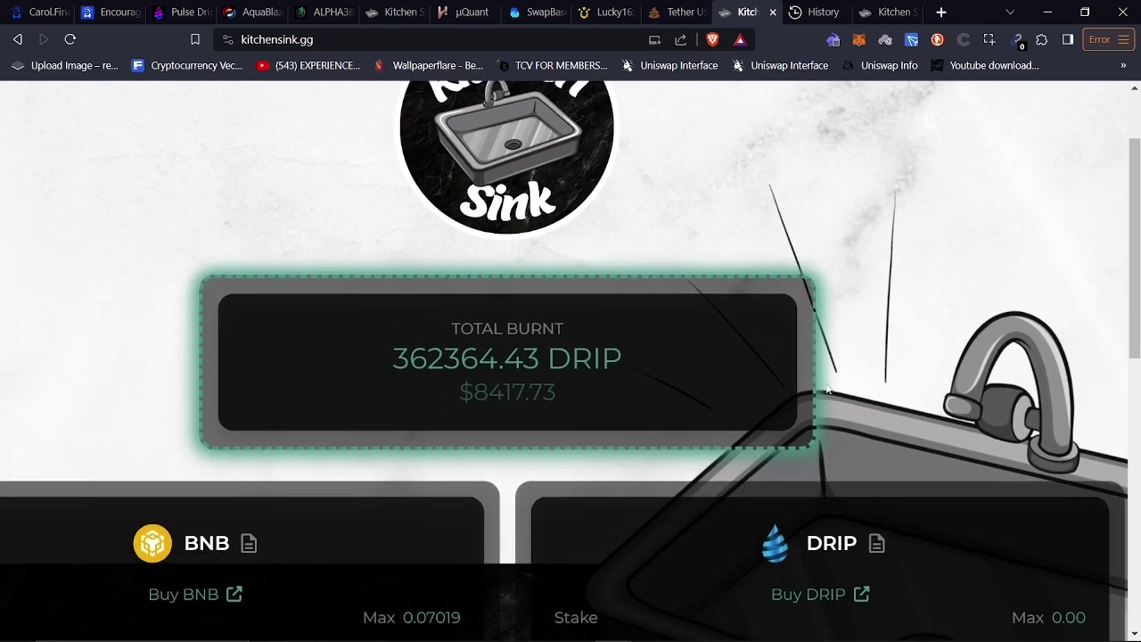
{"action": "scroll", "coordinate": [824, 383], "scroll_direction": "down", "scroll_amount": 2}
{"action": "scroll", "coordinate": [829, 378], "scroll_direction": "right", "scroll_amount": 1}
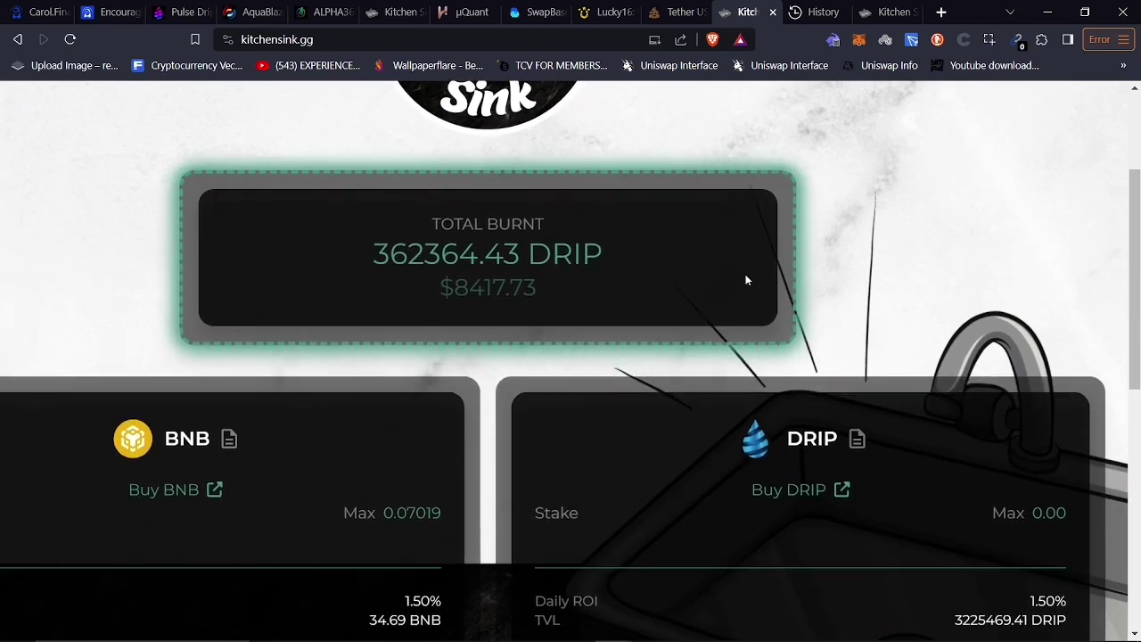
{"action": "scroll", "coordinate": [740, 290], "scroll_direction": "up", "scroll_amount": 1}
{"action": "scroll", "coordinate": [736, 298], "scroll_direction": "down", "scroll_amount": 2}
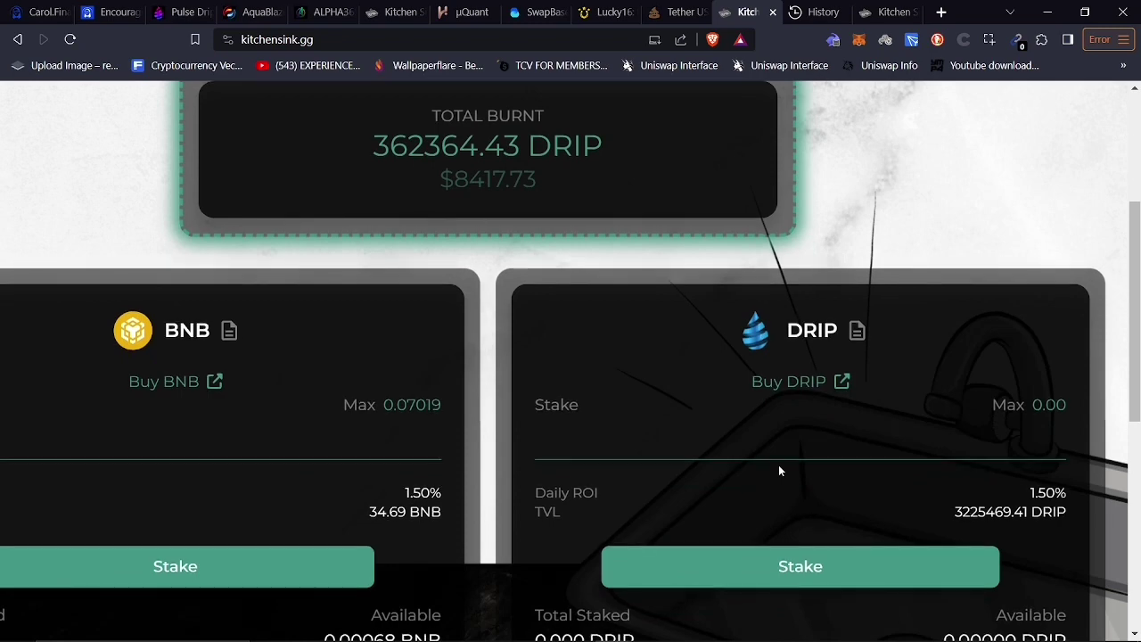
{"action": "scroll", "coordinate": [772, 476], "scroll_direction": "down", "scroll_amount": 1}
{"action": "scroll", "coordinate": [703, 506], "scroll_direction": "up", "scroll_amount": 3}
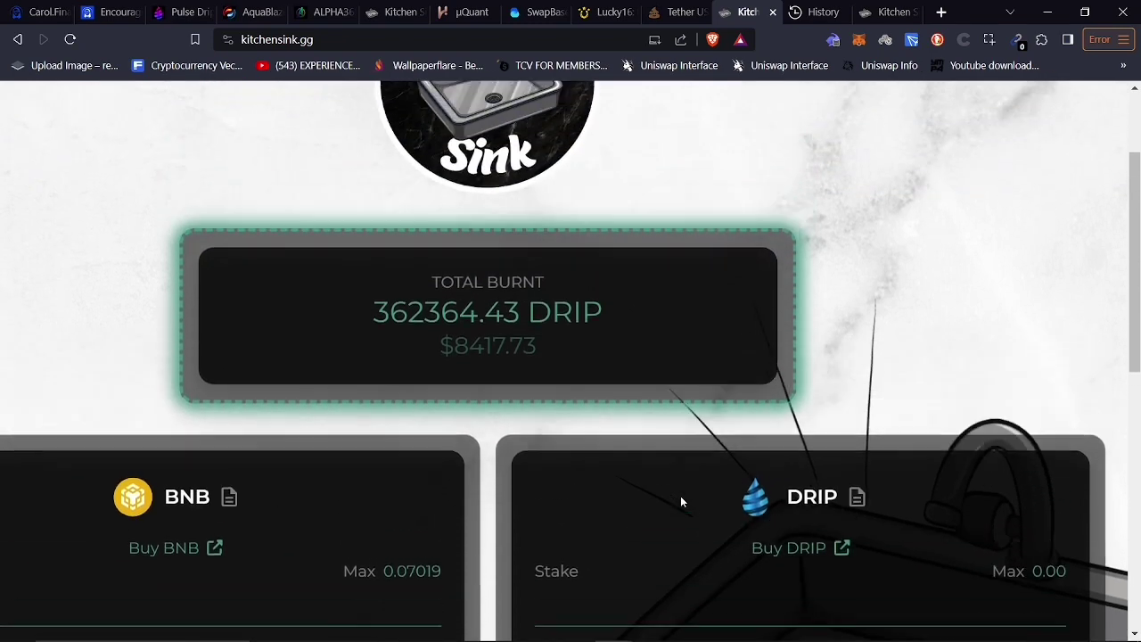
{"action": "scroll", "coordinate": [680, 502], "scroll_direction": "left", "scroll_amount": 3}
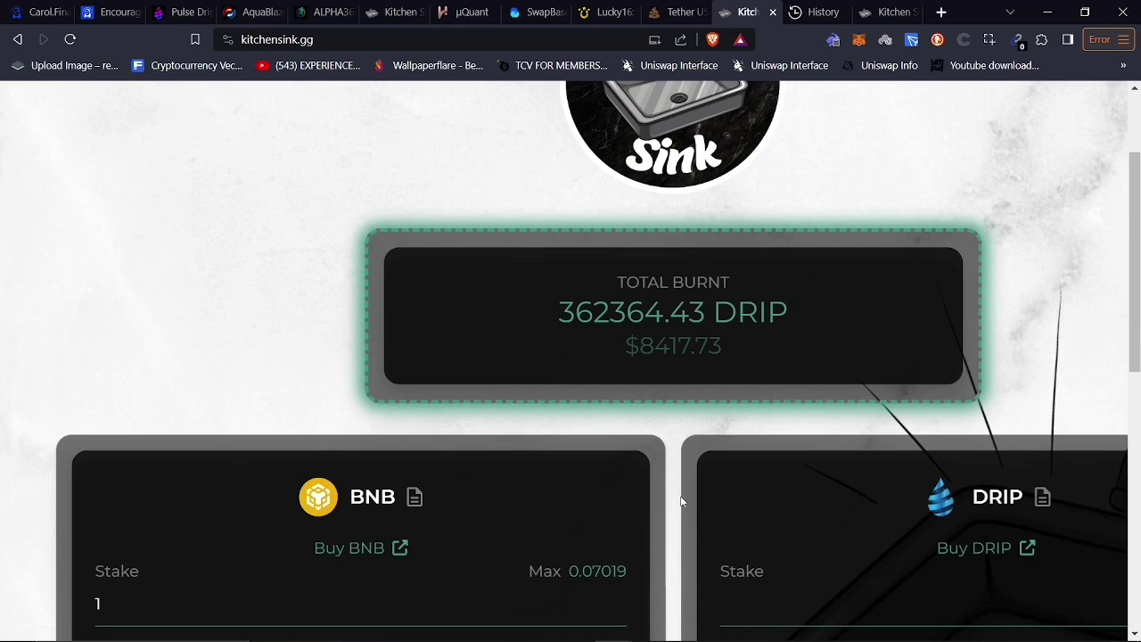
{"action": "scroll", "coordinate": [681, 496], "scroll_direction": "down", "scroll_amount": 1}
{"action": "scroll", "coordinate": [680, 496], "scroll_direction": "down", "scroll_amount": 2}
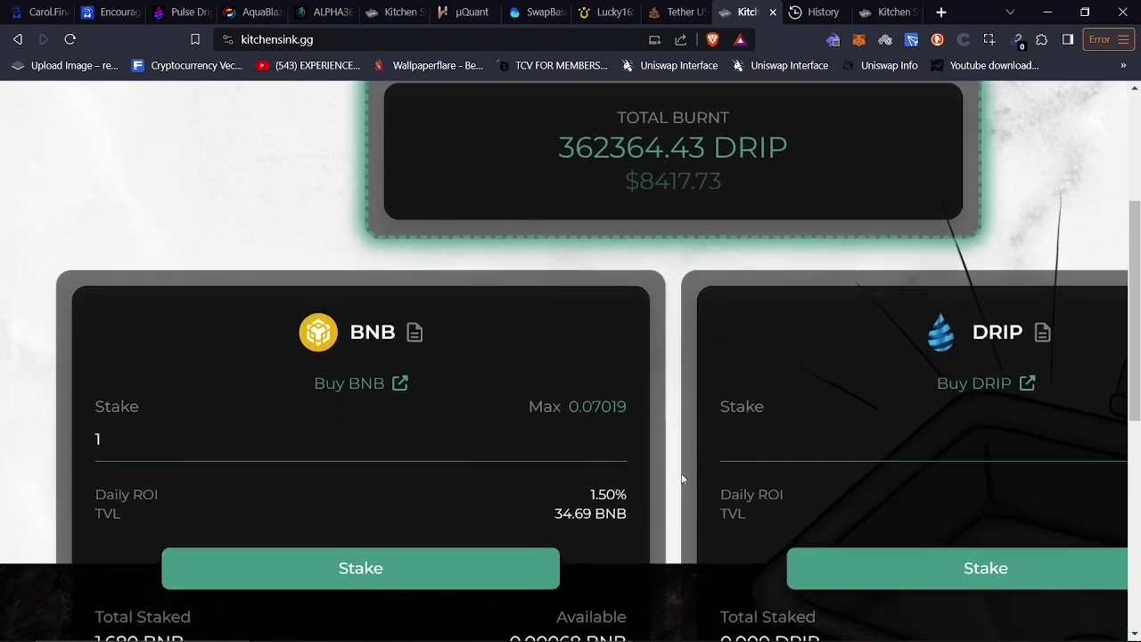
{"action": "scroll", "coordinate": [669, 428], "scroll_direction": "down", "scroll_amount": 1}
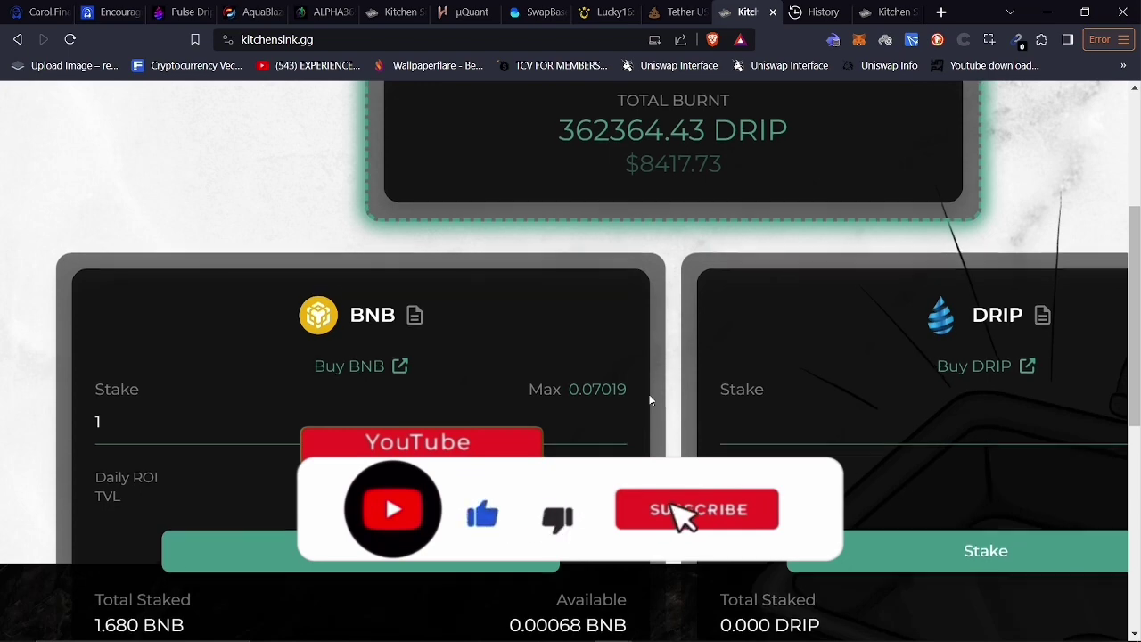
{"action": "scroll", "coordinate": [650, 400], "scroll_direction": "down", "scroll_amount": 1}
{"action": "scroll", "coordinate": [649, 400], "scroll_direction": "down", "scroll_amount": 1}
{"action": "scroll", "coordinate": [650, 401], "scroll_direction": "down", "scroll_amount": 1}
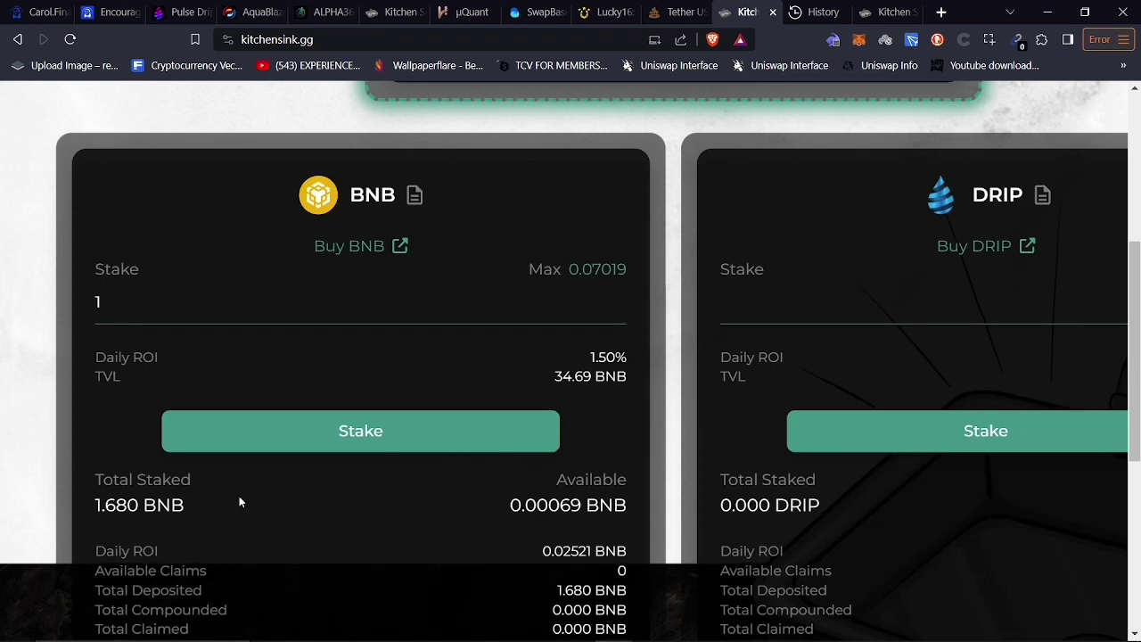
{"action": "scroll", "coordinate": [239, 495], "scroll_direction": "down", "scroll_amount": 1}
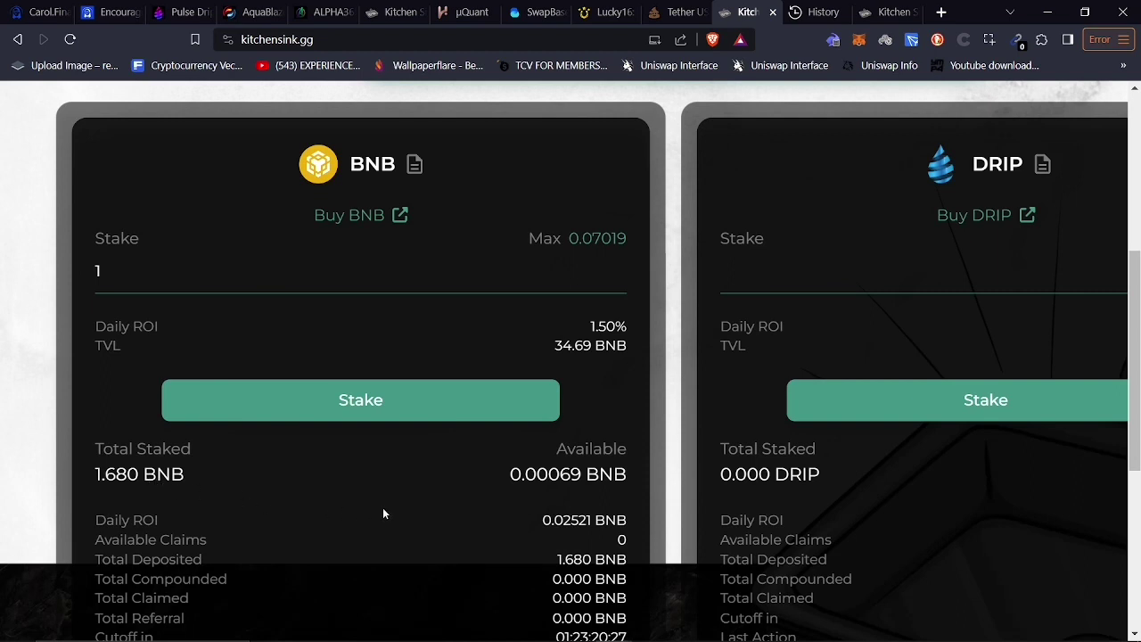
{"action": "scroll", "coordinate": [384, 513], "scroll_direction": "down", "scroll_amount": 2}
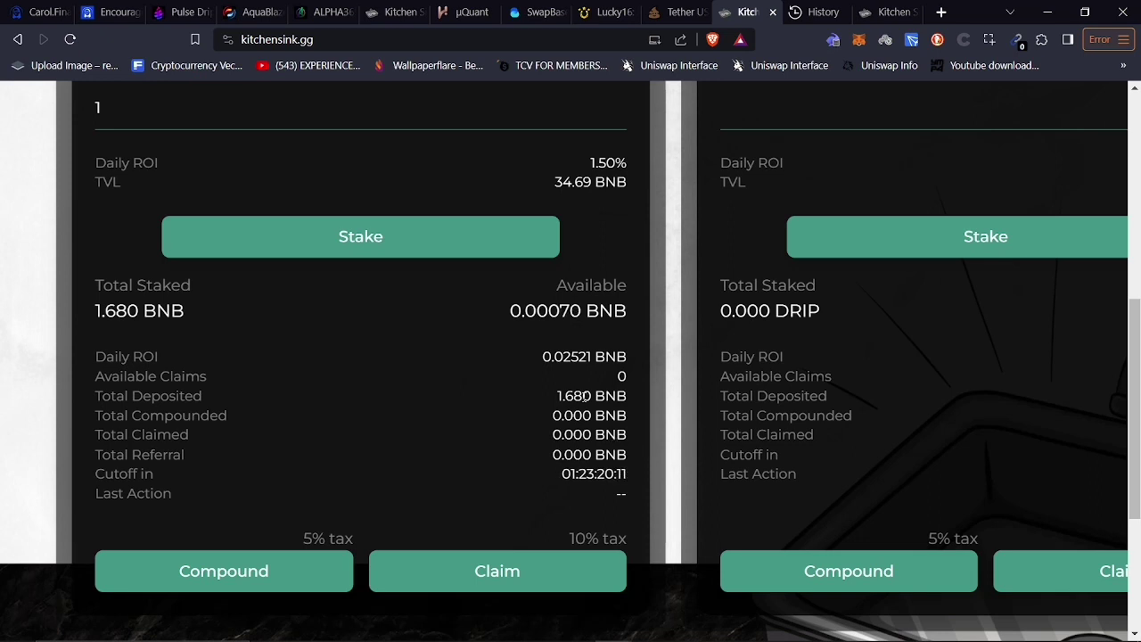
{"action": "scroll", "coordinate": [552, 379], "scroll_direction": "up", "scroll_amount": 1}
{"action": "scroll", "coordinate": [553, 382], "scroll_direction": "up", "scroll_amount": 2}
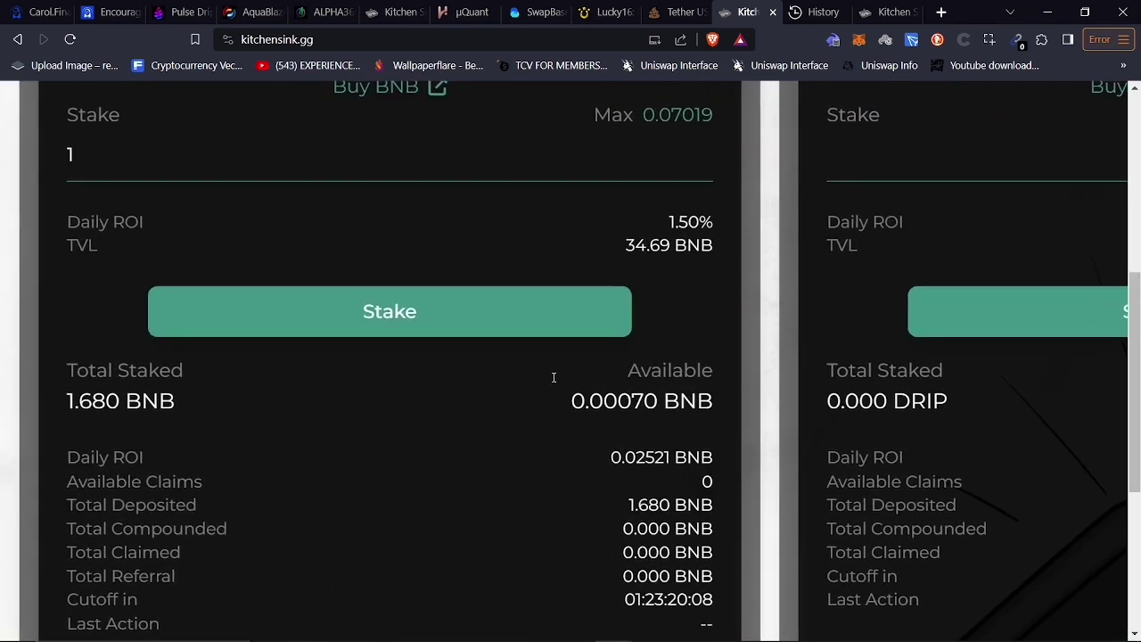
{"action": "scroll", "coordinate": [553, 379], "scroll_direction": "up", "scroll_amount": 2}
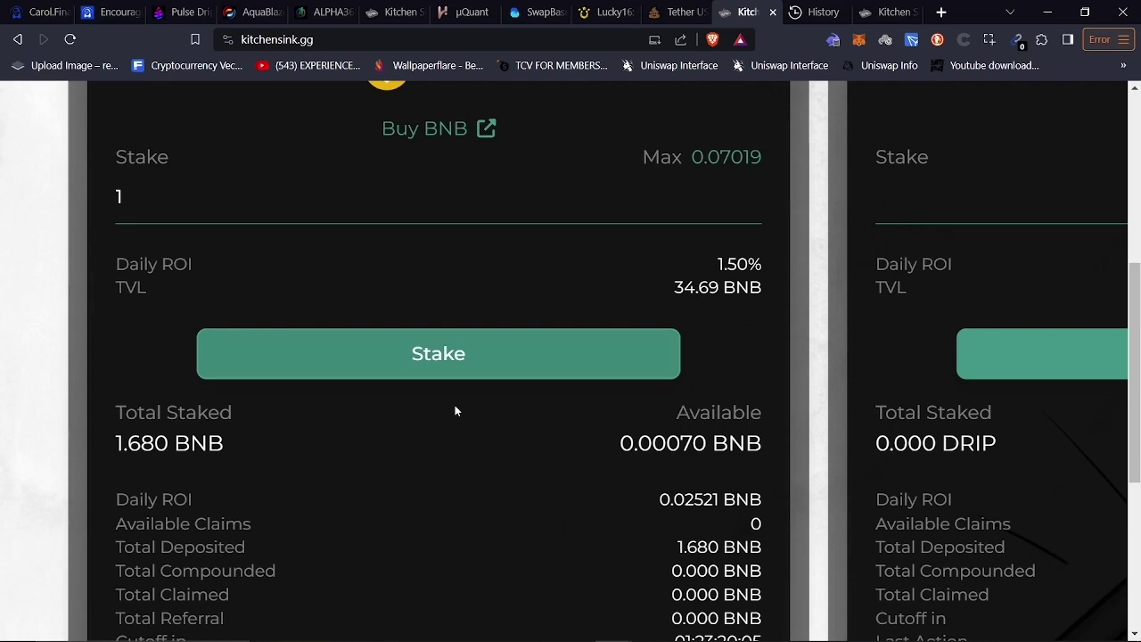
{"action": "scroll", "coordinate": [455, 403], "scroll_direction": "up", "scroll_amount": 2}
{"action": "scroll", "coordinate": [456, 408], "scroll_direction": "up", "scroll_amount": 2}
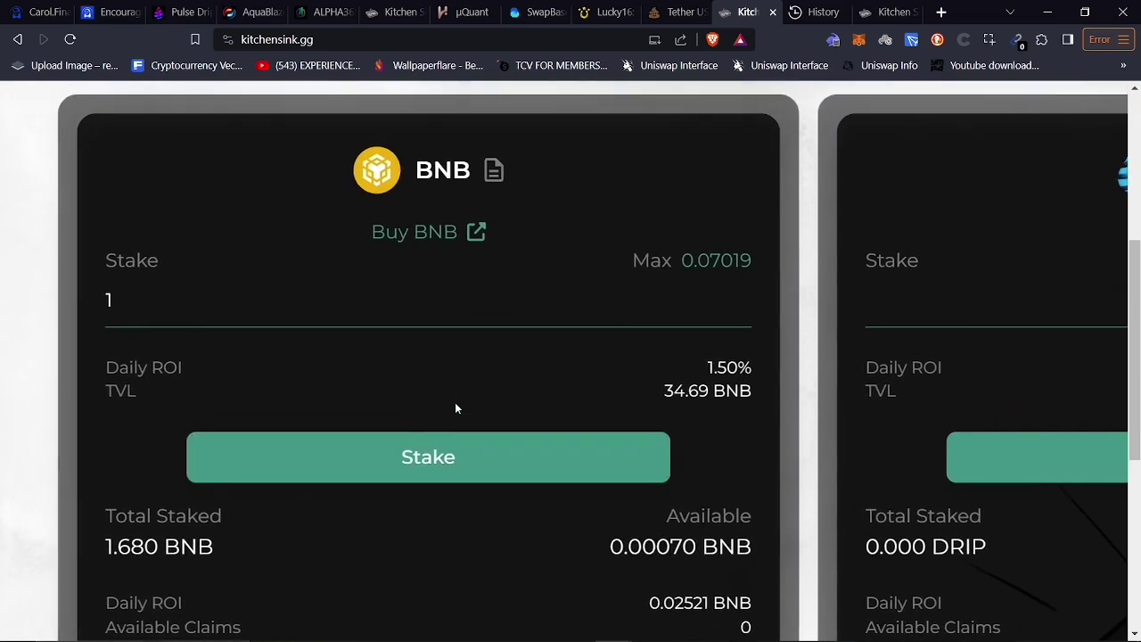
{"action": "scroll", "coordinate": [465, 427], "scroll_direction": "up", "scroll_amount": 1}
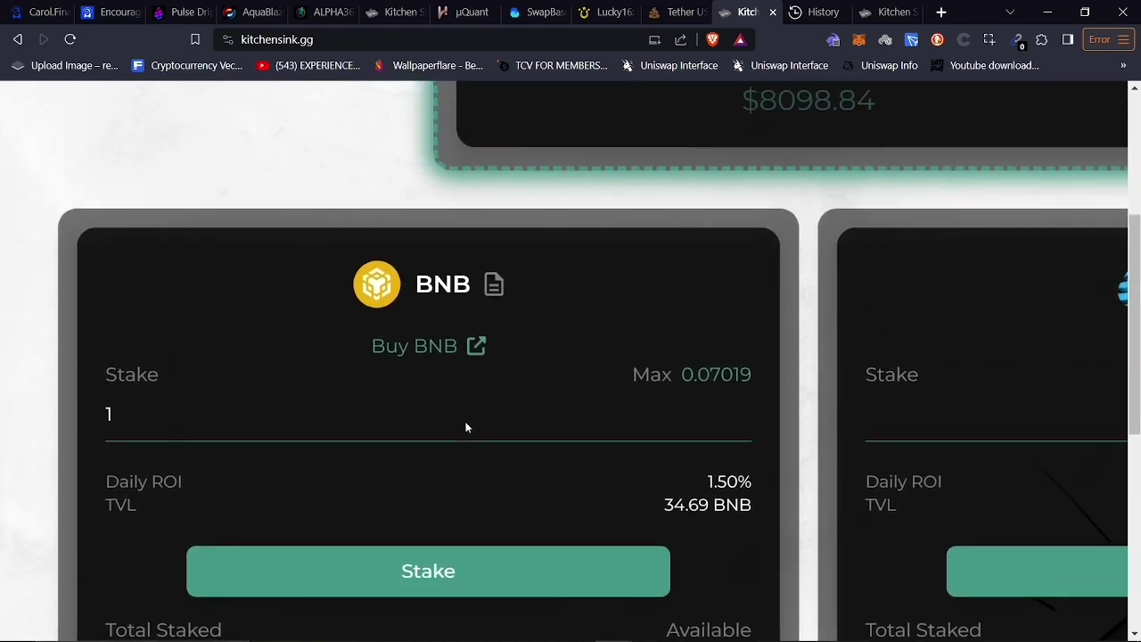
{"action": "scroll", "coordinate": [465, 427], "scroll_direction": "up", "scroll_amount": 1}
{"action": "scroll", "coordinate": [466, 427], "scroll_direction": "up", "scroll_amount": 1}
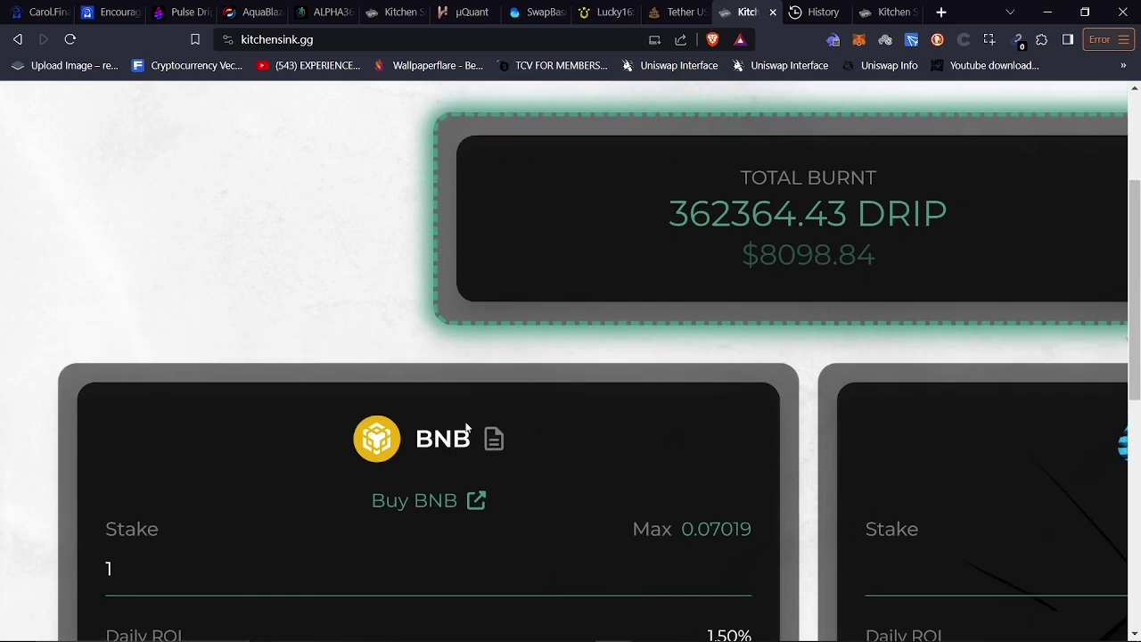
{"action": "scroll", "coordinate": [466, 427], "scroll_direction": "up", "scroll_amount": 1}
{"action": "scroll", "coordinate": [465, 427], "scroll_direction": "up", "scroll_amount": 1}
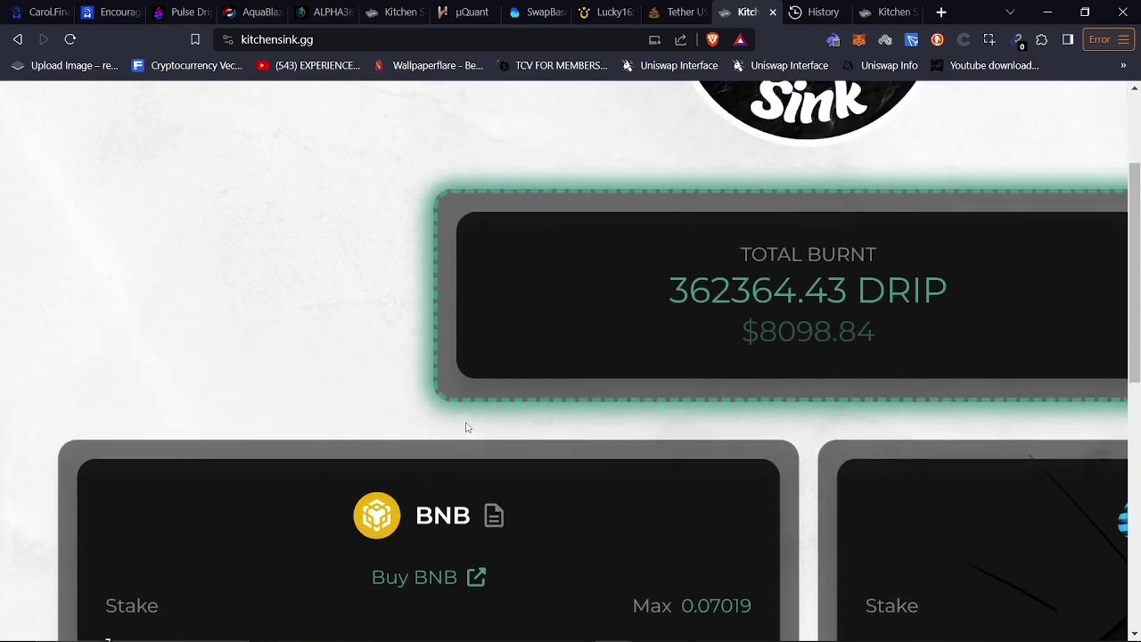
{"action": "scroll", "coordinate": [466, 427], "scroll_direction": "up", "scroll_amount": 1}
{"action": "scroll", "coordinate": [465, 427], "scroll_direction": "up", "scroll_amount": 1}
{"action": "scroll", "coordinate": [465, 427], "scroll_direction": "up", "scroll_amount": 1}
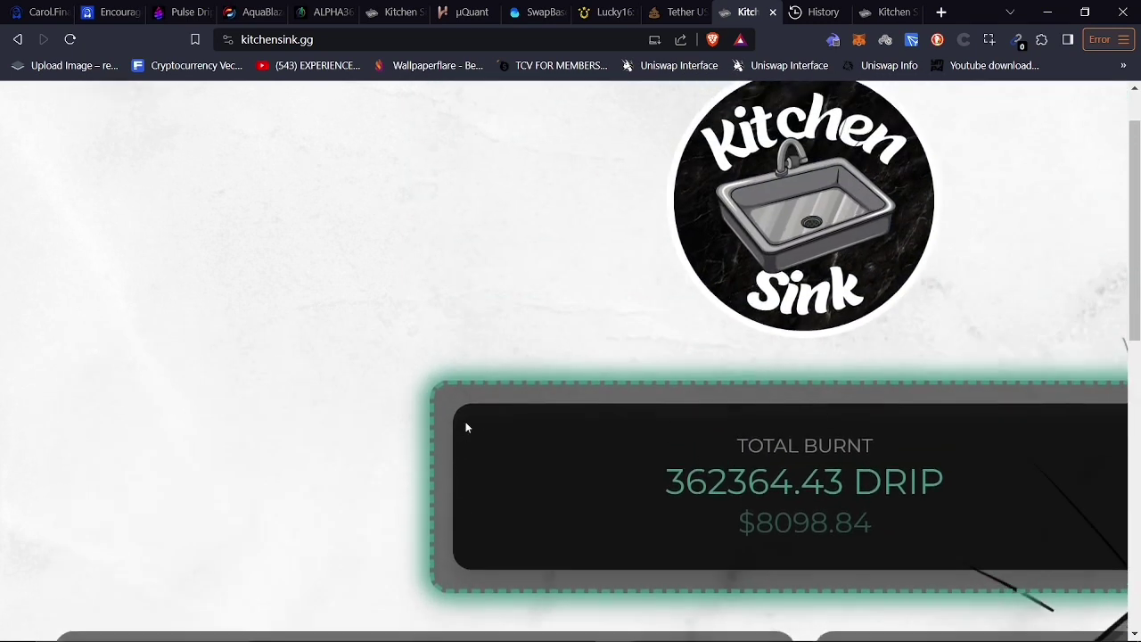
{"action": "scroll", "coordinate": [466, 426], "scroll_direction": "up", "scroll_amount": 1}
{"action": "scroll", "coordinate": [468, 425], "scroll_direction": "up", "scroll_amount": 1}
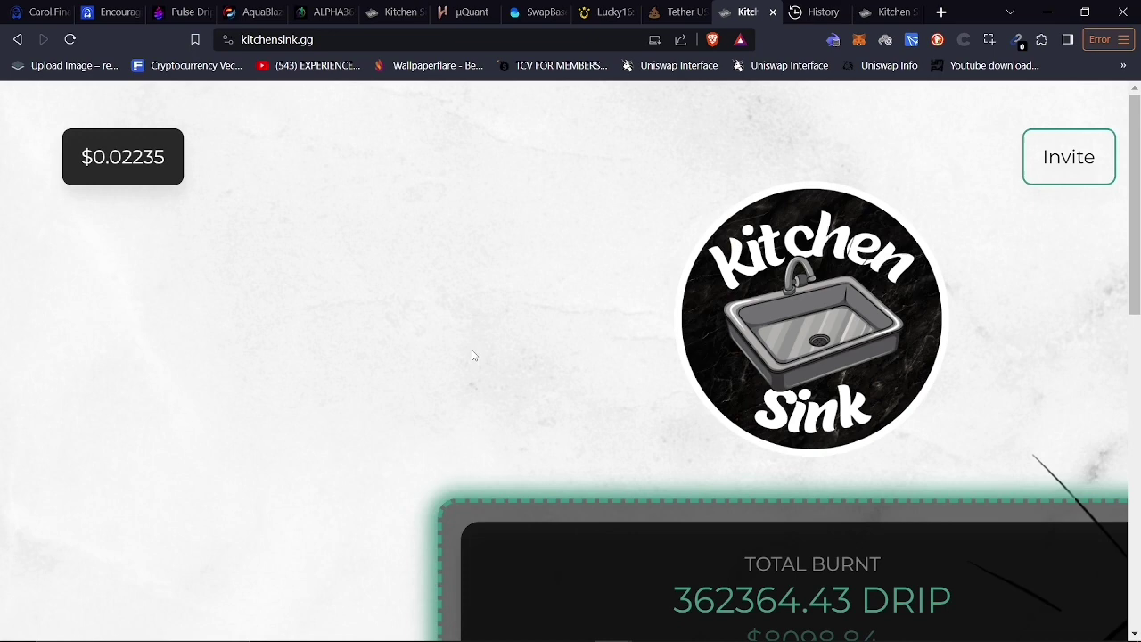
View the Alpha365 Finance dashboard (186 users, 198 vaults, 1014.46 USDC pool), then the Kitchen Sink GitBook
{"action": "left_click", "coordinate": [321, 13]}
{"action": "scroll", "coordinate": [436, 326], "scroll_direction": "up", "scroll_amount": 3}
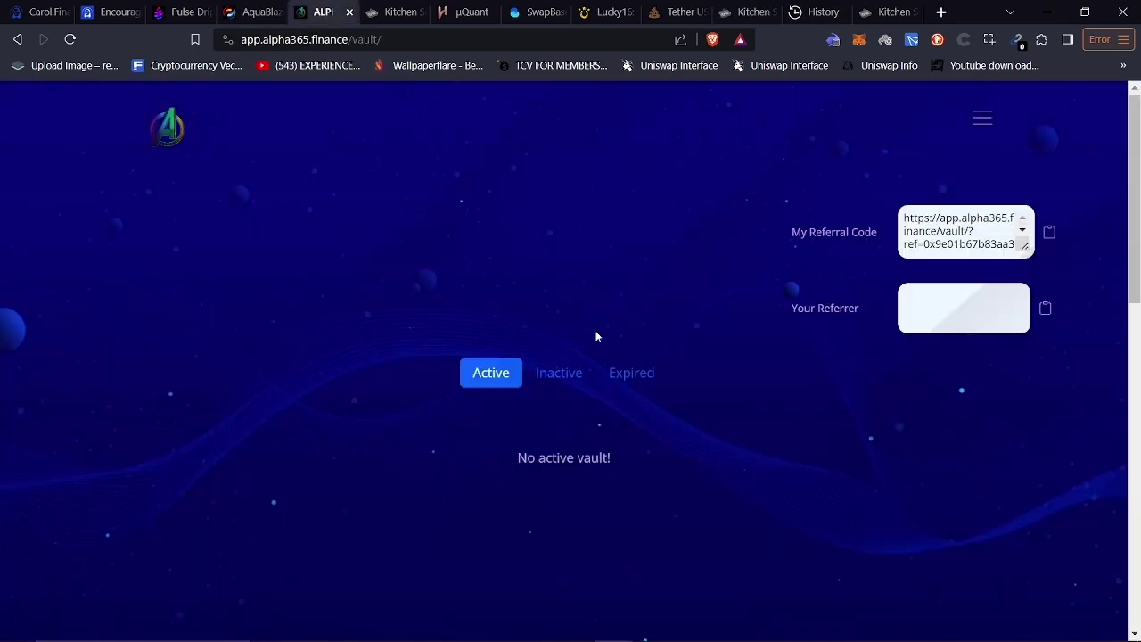
{"action": "left_click", "coordinate": [174, 136]}
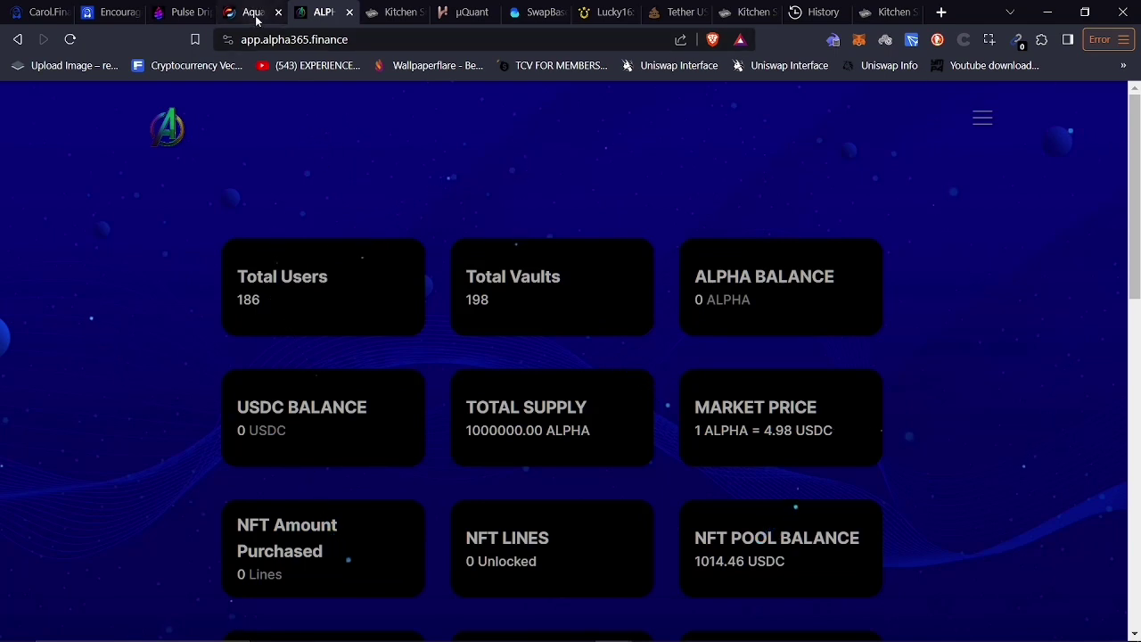
{"action": "left_click", "coordinate": [398, 20]}
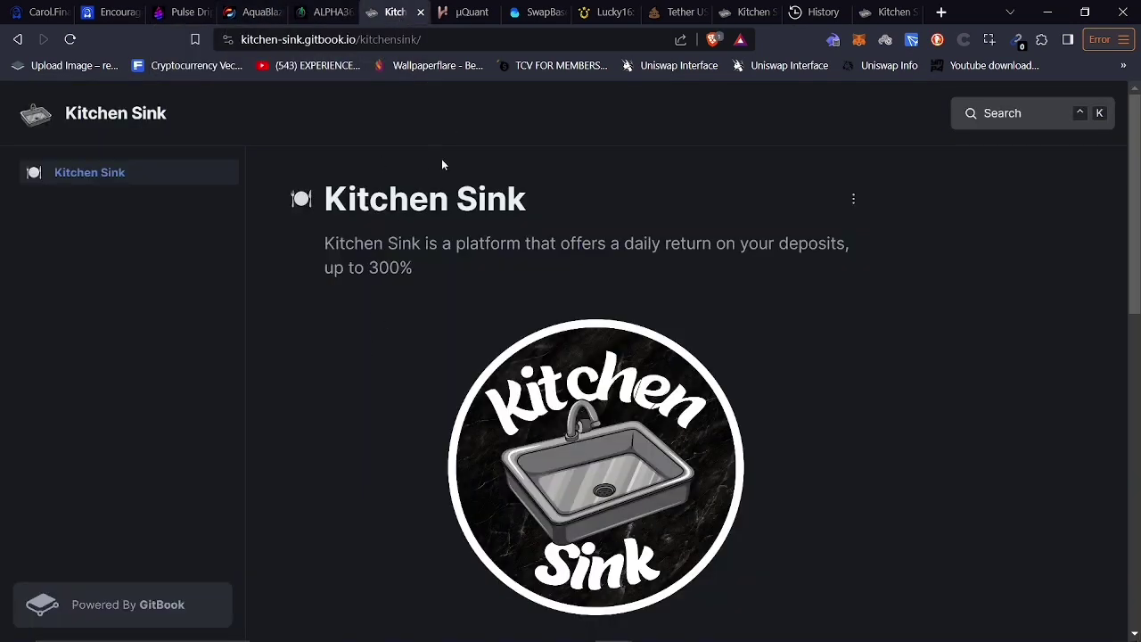
Reload the Kitchen Sink GitBook whitepaper page
{"action": "left_click", "coordinate": [71, 40]}
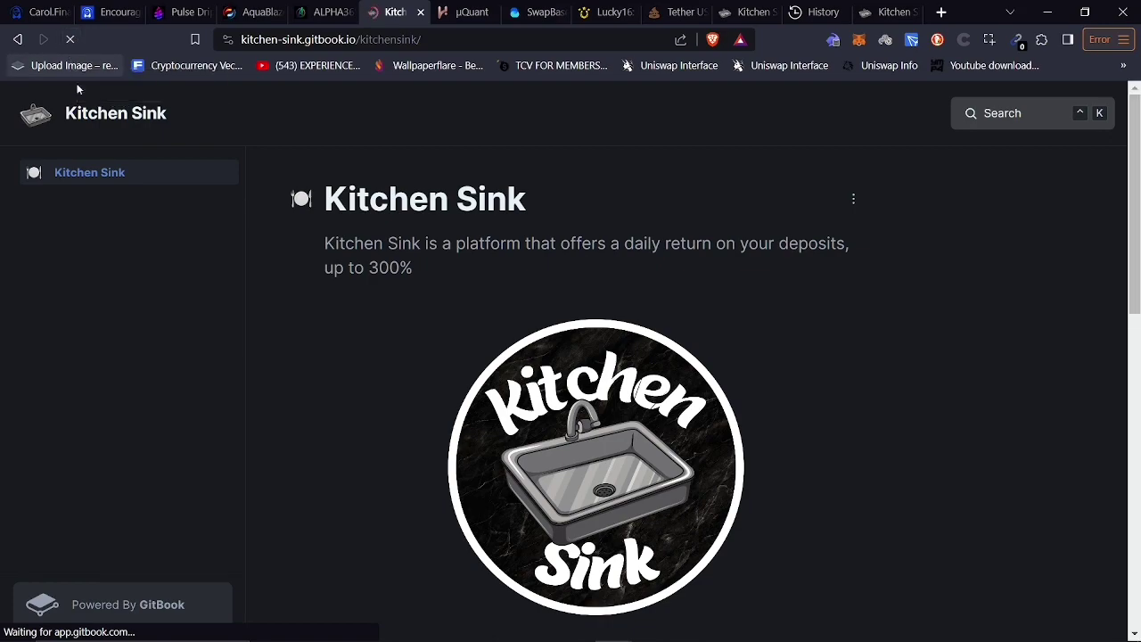
{"action": "scroll", "coordinate": [268, 330], "scroll_direction": "down", "scroll_amount": 3}
{"action": "scroll", "coordinate": [293, 339], "scroll_direction": "down", "scroll_amount": 3}
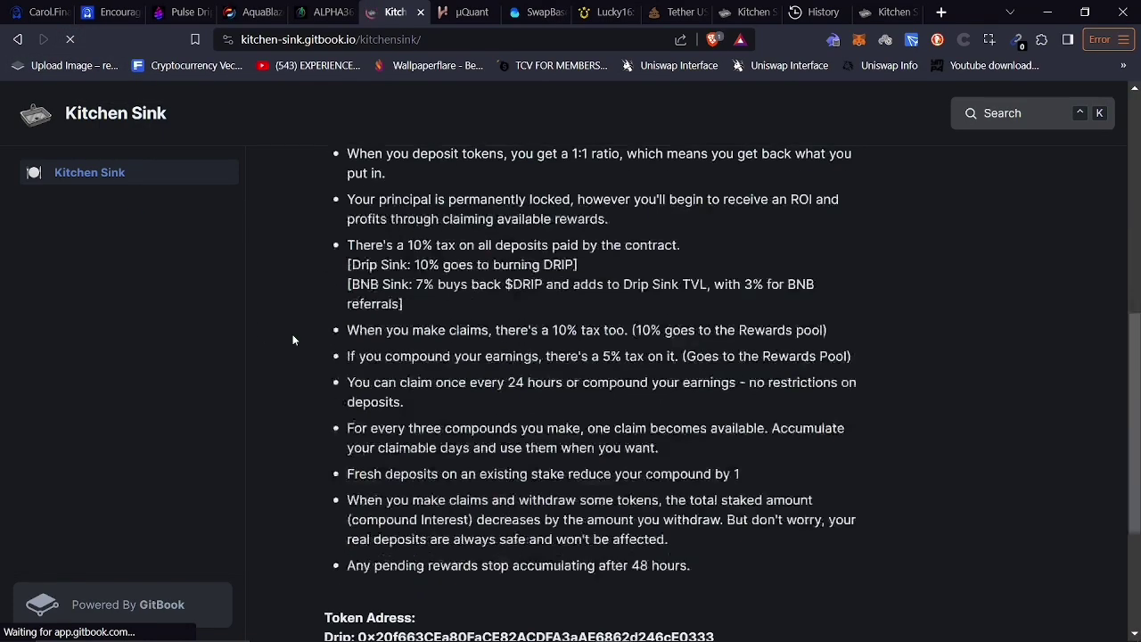
{"action": "scroll", "coordinate": [293, 339], "scroll_direction": "down", "scroll_amount": 3}
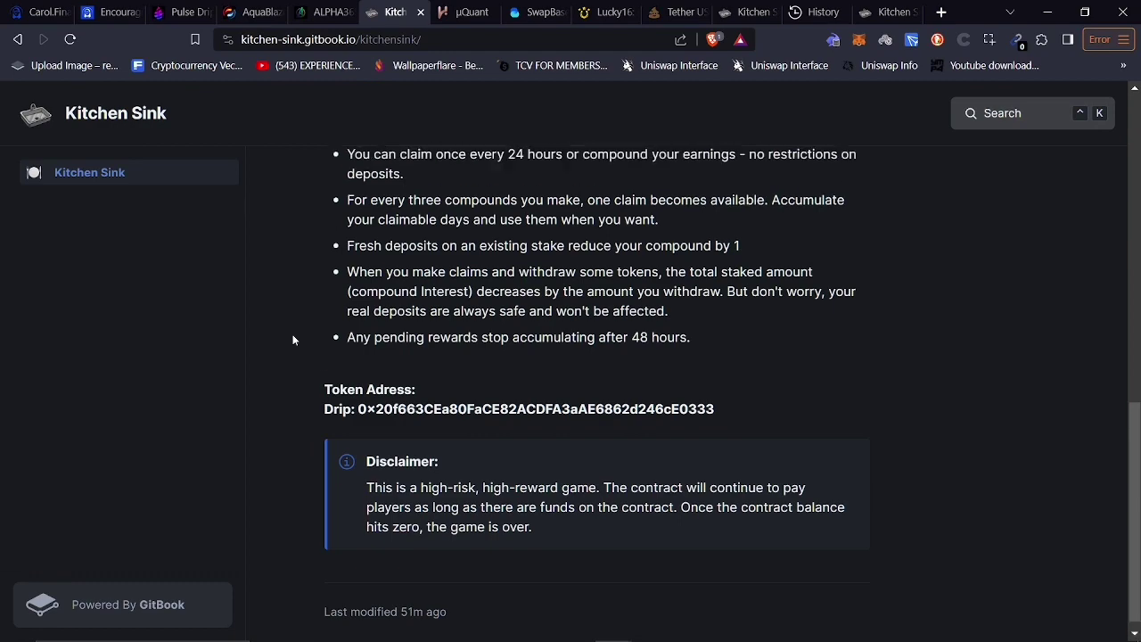
{"action": "scroll", "coordinate": [294, 339], "scroll_direction": "up", "scroll_amount": 5}
{"action": "scroll", "coordinate": [299, 339], "scroll_direction": "up", "scroll_amount": 2}
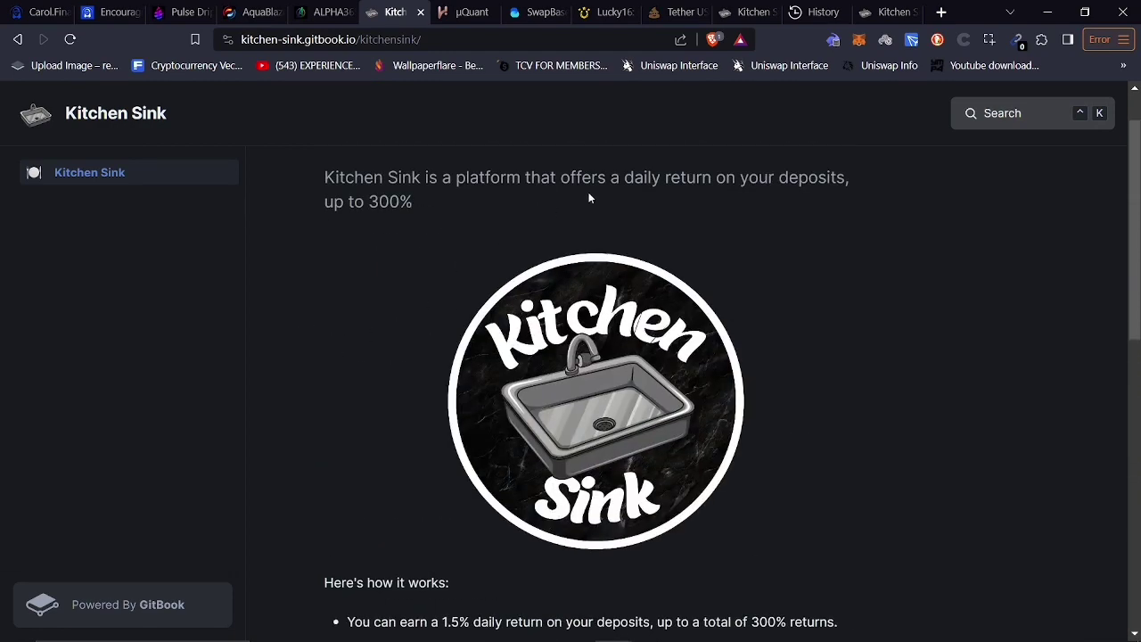
{"action": "left_click", "coordinate": [741, 15]}
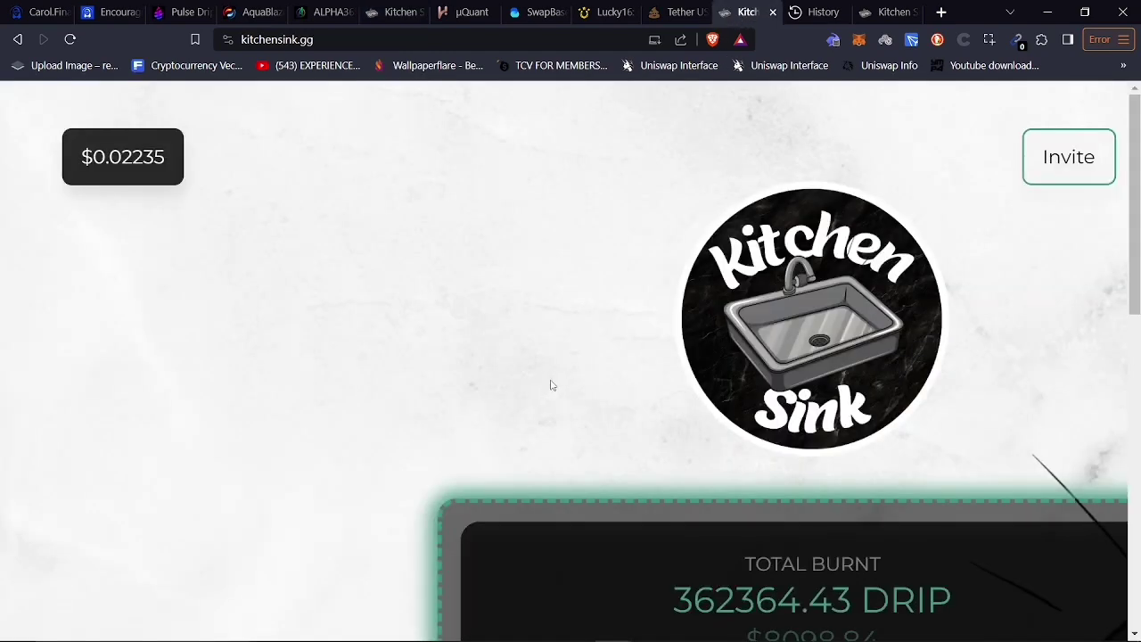
{"action": "scroll", "coordinate": [550, 385], "scroll_direction": "down", "scroll_amount": 3}
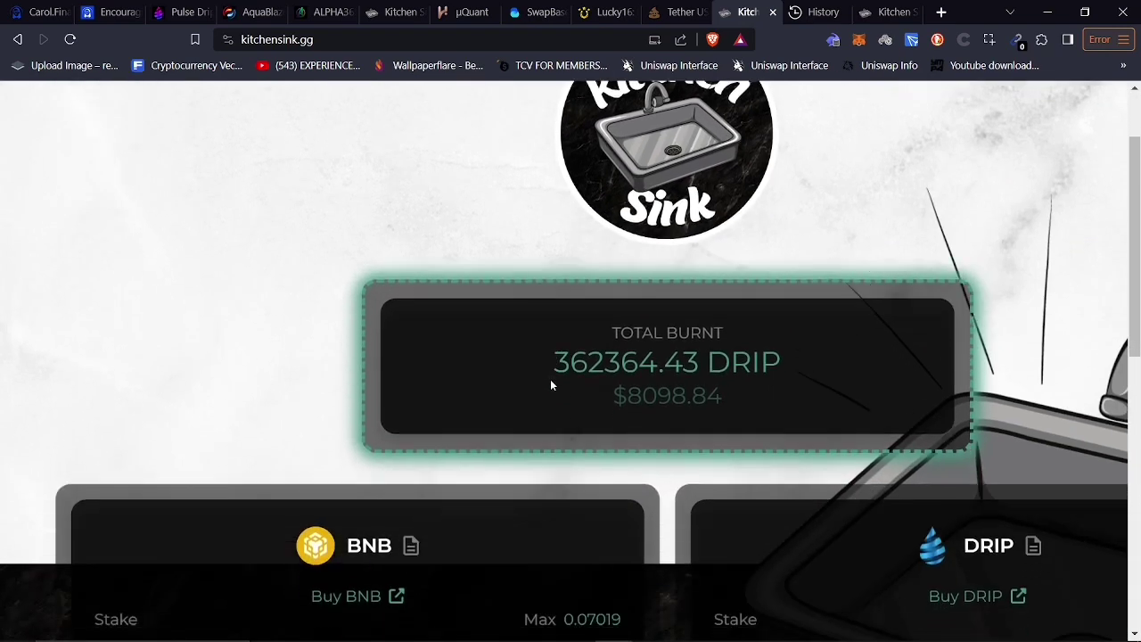
{"action": "scroll", "coordinate": [550, 385], "scroll_direction": "down", "scroll_amount": 3}
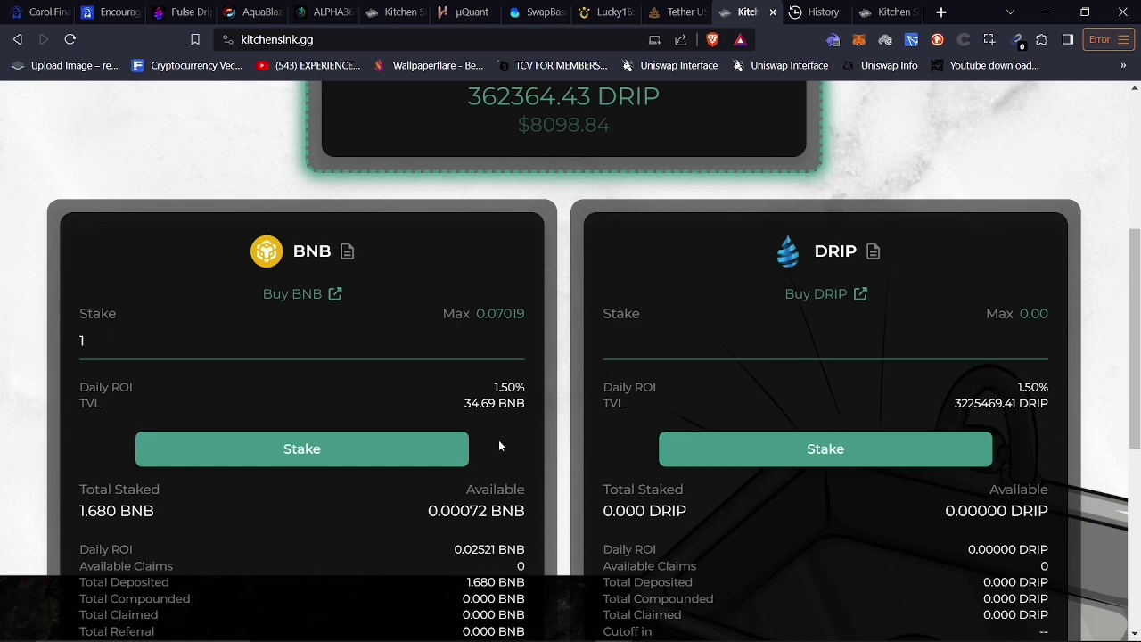
{"action": "scroll", "coordinate": [499, 444], "scroll_direction": "down", "scroll_amount": 1}
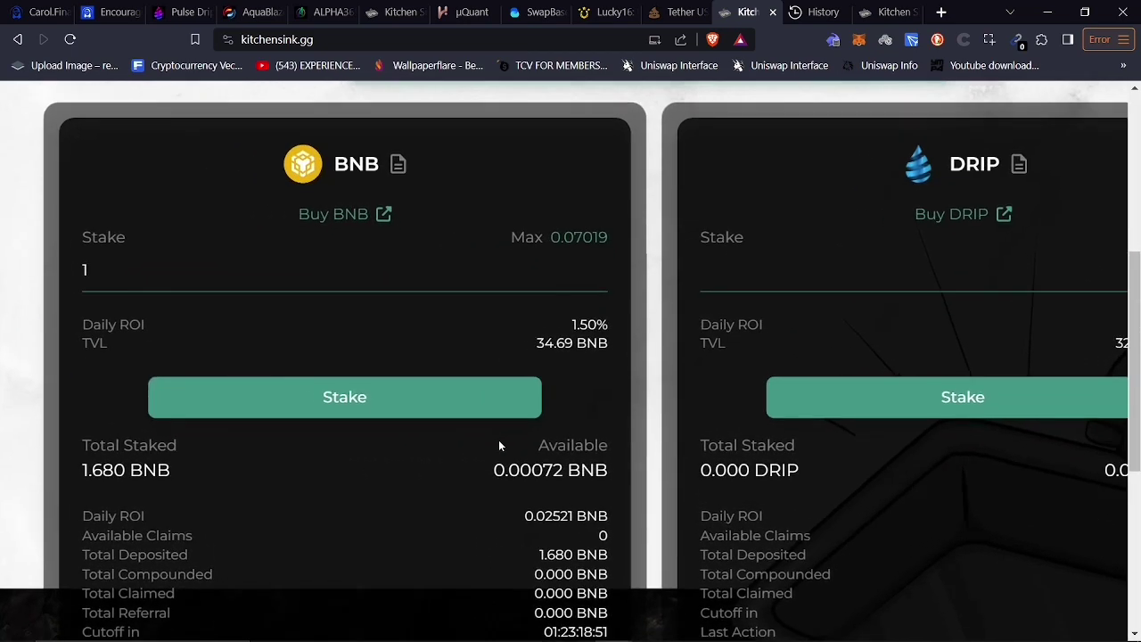
{"action": "scroll", "coordinate": [499, 445], "scroll_direction": "down", "scroll_amount": 2}
{"action": "scroll", "coordinate": [499, 446], "scroll_direction": "down", "scroll_amount": 2}
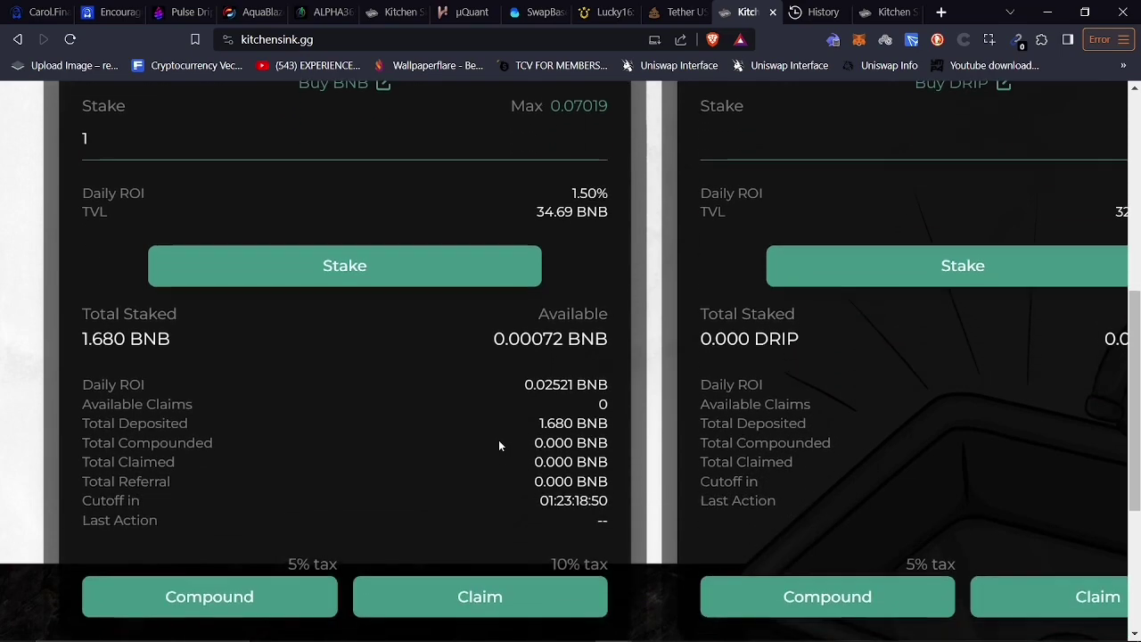
{"action": "scroll", "coordinate": [498, 446], "scroll_direction": "down", "scroll_amount": 1}
{"action": "scroll", "coordinate": [499, 445], "scroll_direction": "down", "scroll_amount": 1}
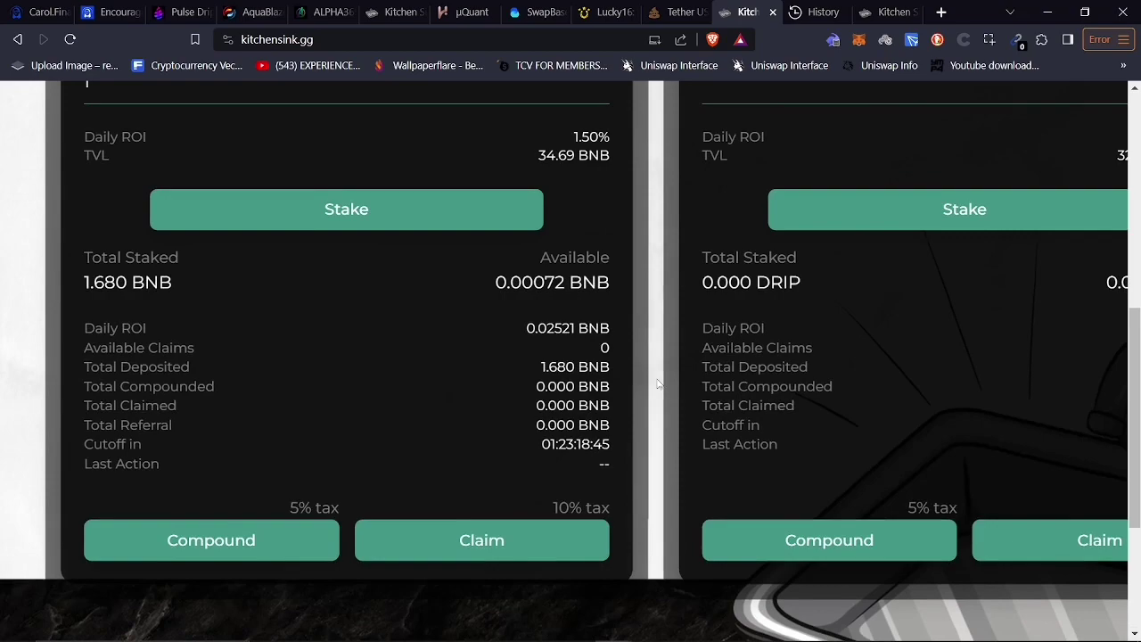
{"action": "scroll", "coordinate": [664, 374], "scroll_direction": "up", "scroll_amount": 1}
{"action": "scroll", "coordinate": [667, 378], "scroll_direction": "up", "scroll_amount": 1}
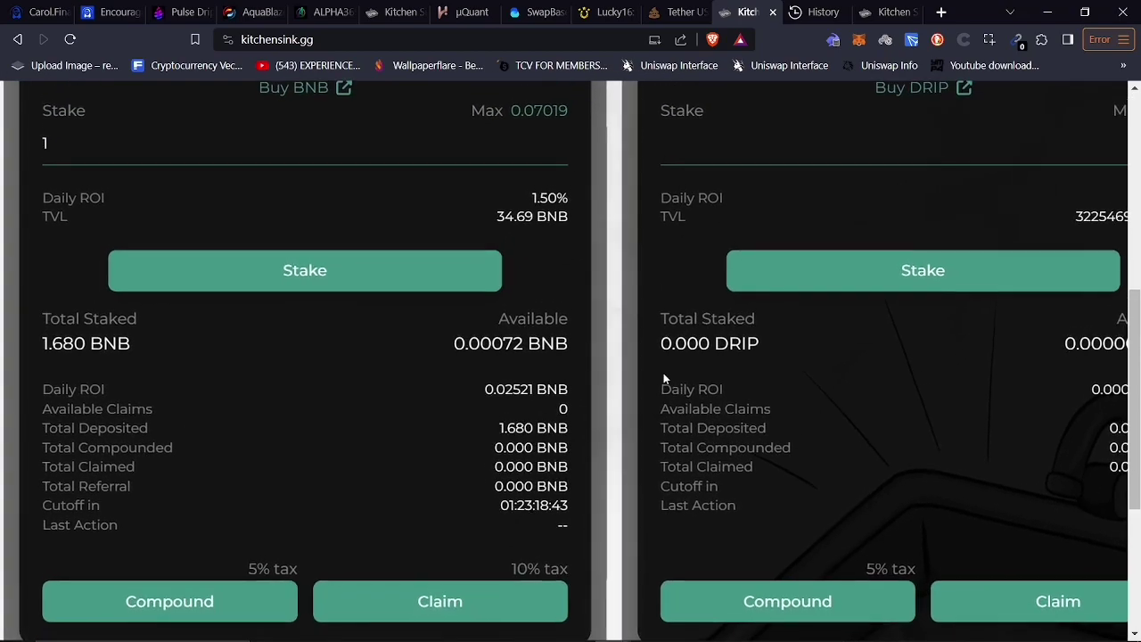
{"action": "scroll", "coordinate": [505, 440], "scroll_direction": "down", "scroll_amount": 1}
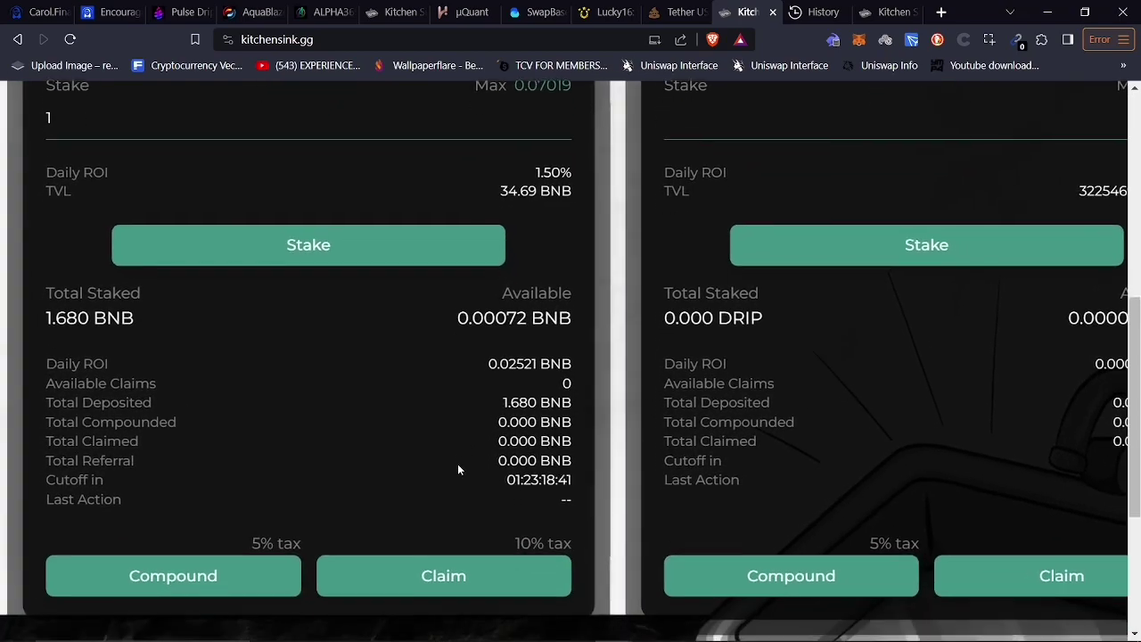
{"action": "scroll", "coordinate": [535, 439], "scroll_direction": "up", "scroll_amount": 1}
{"action": "scroll", "coordinate": [559, 436], "scroll_direction": "up", "scroll_amount": 3}
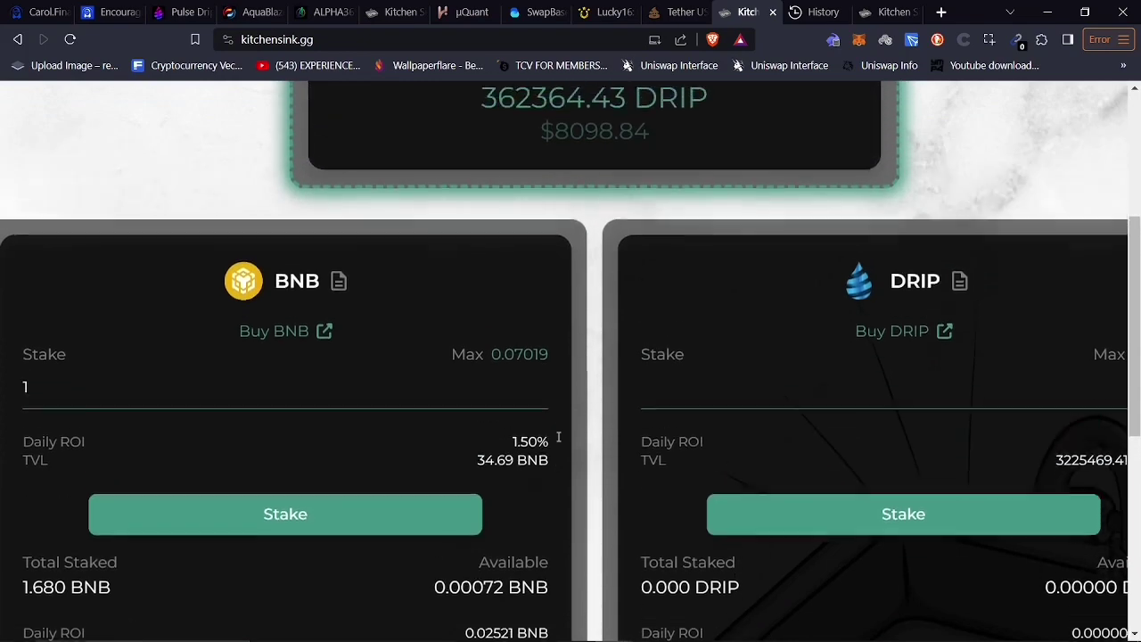
{"action": "scroll", "coordinate": [559, 440], "scroll_direction": "up", "scroll_amount": 3}
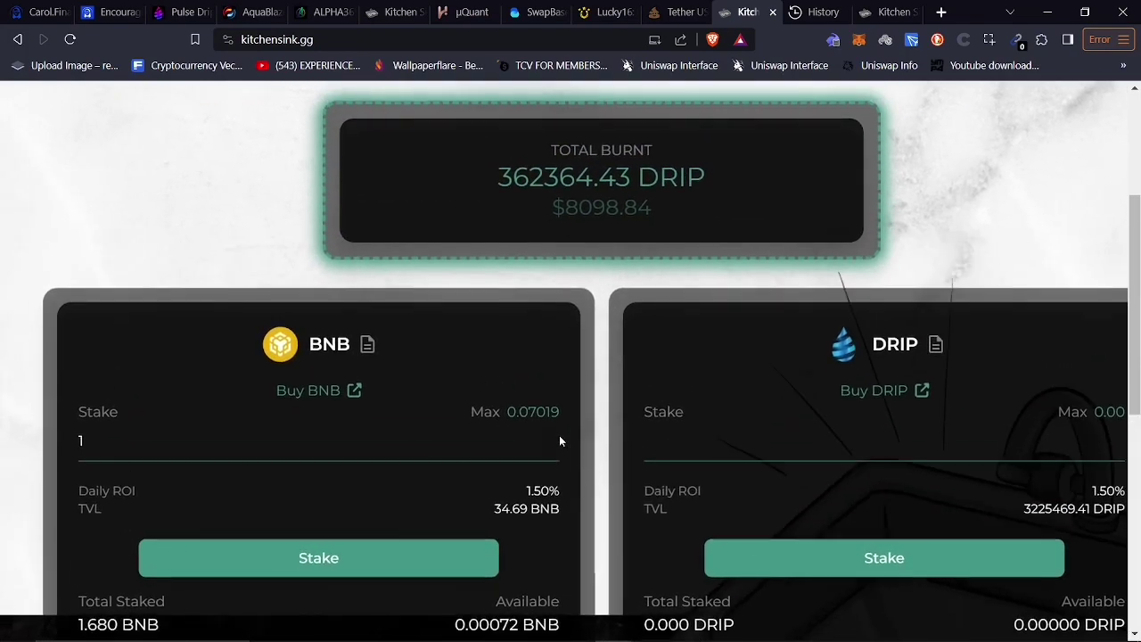
{"action": "scroll", "coordinate": [560, 440], "scroll_direction": "up", "scroll_amount": 1}
{"action": "scroll", "coordinate": [560, 439], "scroll_direction": "up", "scroll_amount": 1}
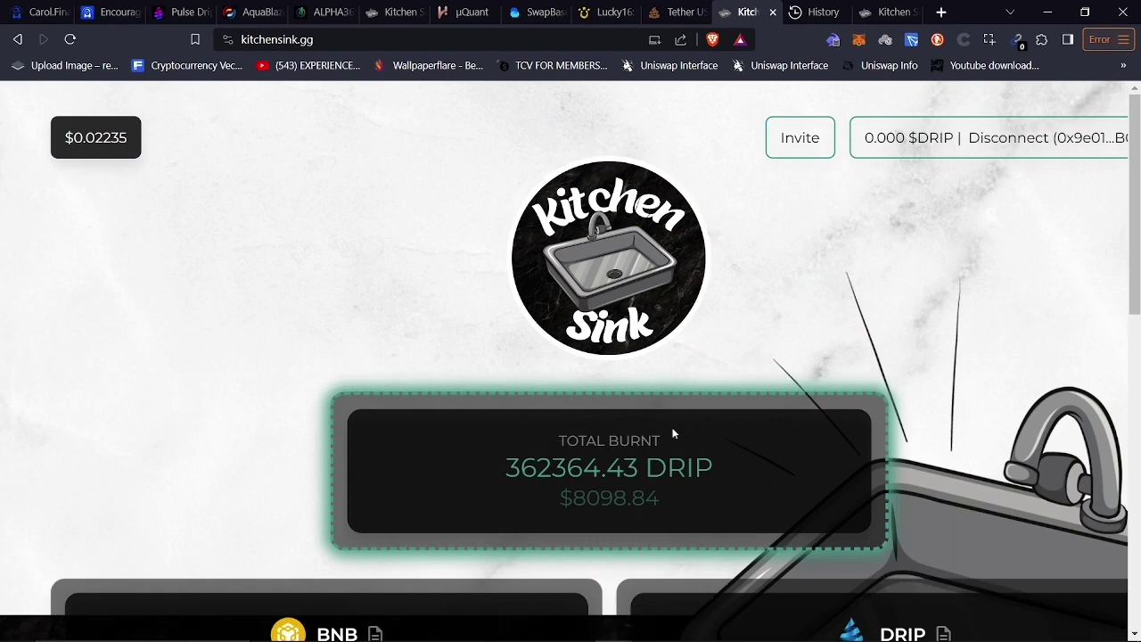
{"action": "scroll", "coordinate": [673, 434], "scroll_direction": "down", "scroll_amount": 1}
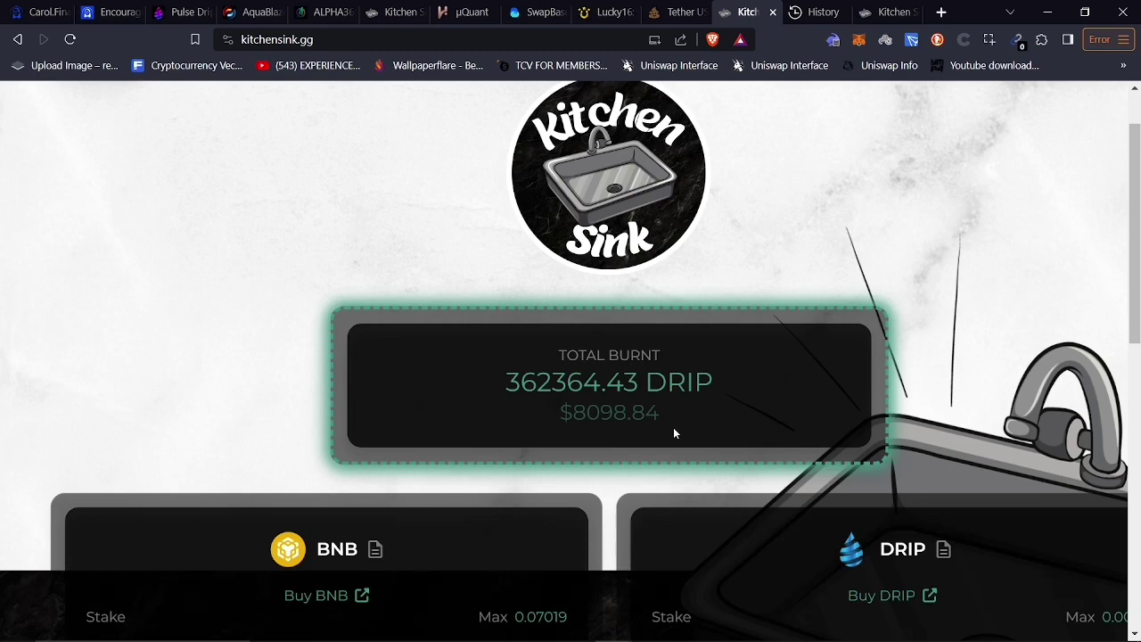
{"action": "scroll", "coordinate": [673, 433], "scroll_direction": "down", "scroll_amount": 1}
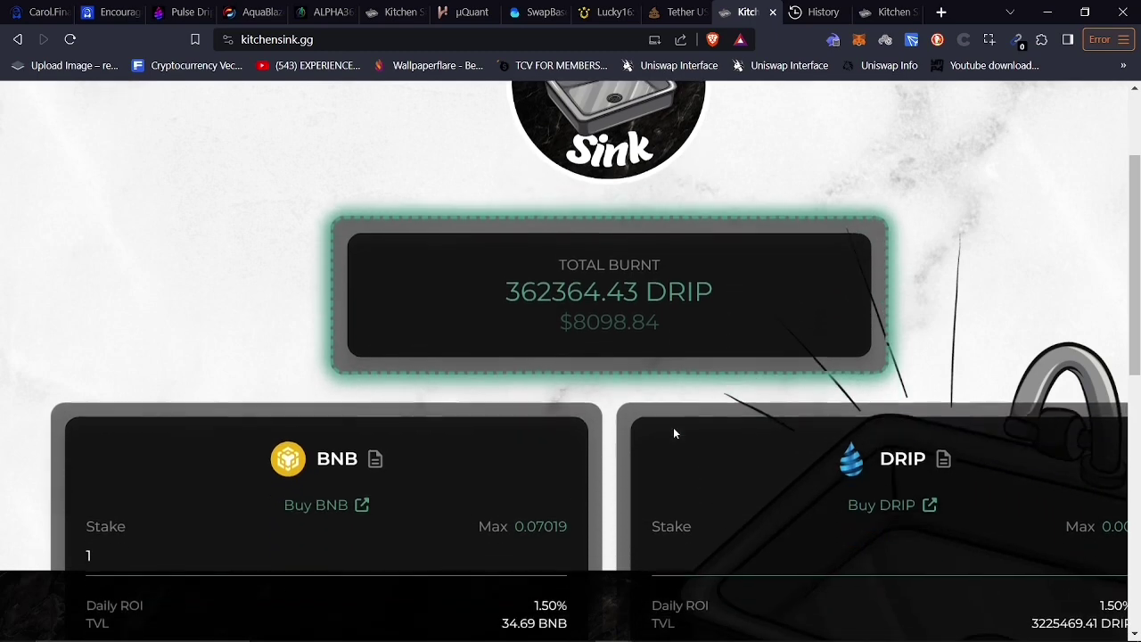
{"action": "scroll", "coordinate": [673, 434], "scroll_direction": "down", "scroll_amount": 1}
{"action": "scroll", "coordinate": [675, 433], "scroll_direction": "down", "scroll_amount": 2}
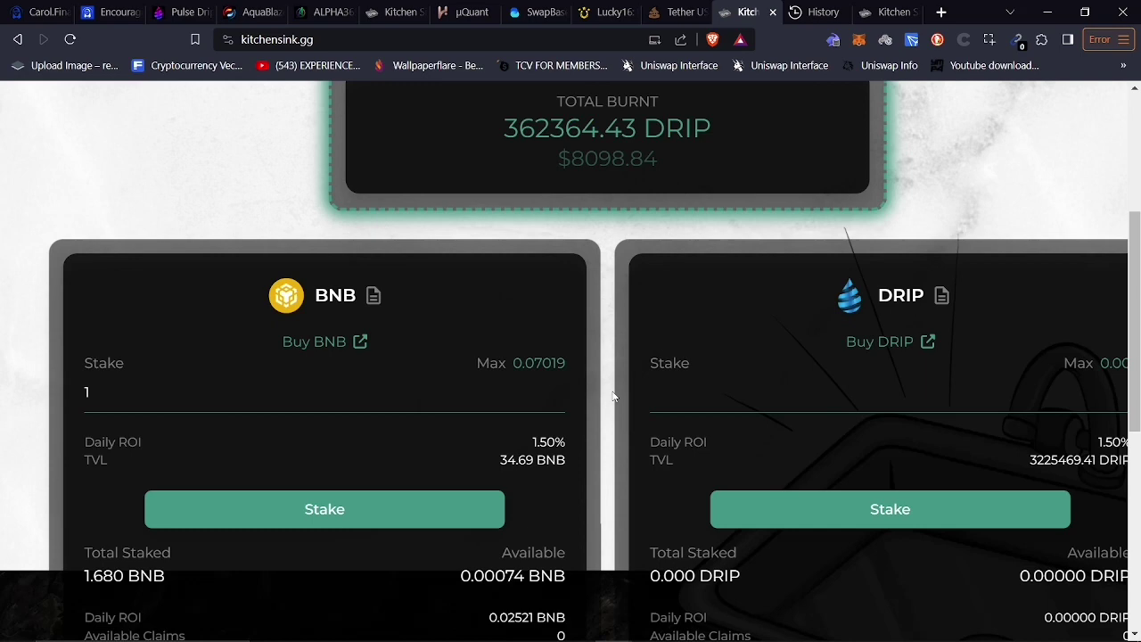
{"action": "scroll", "coordinate": [613, 396], "scroll_direction": "up", "scroll_amount": 1}
{"action": "scroll", "coordinate": [612, 396], "scroll_direction": "up", "scroll_amount": 1}
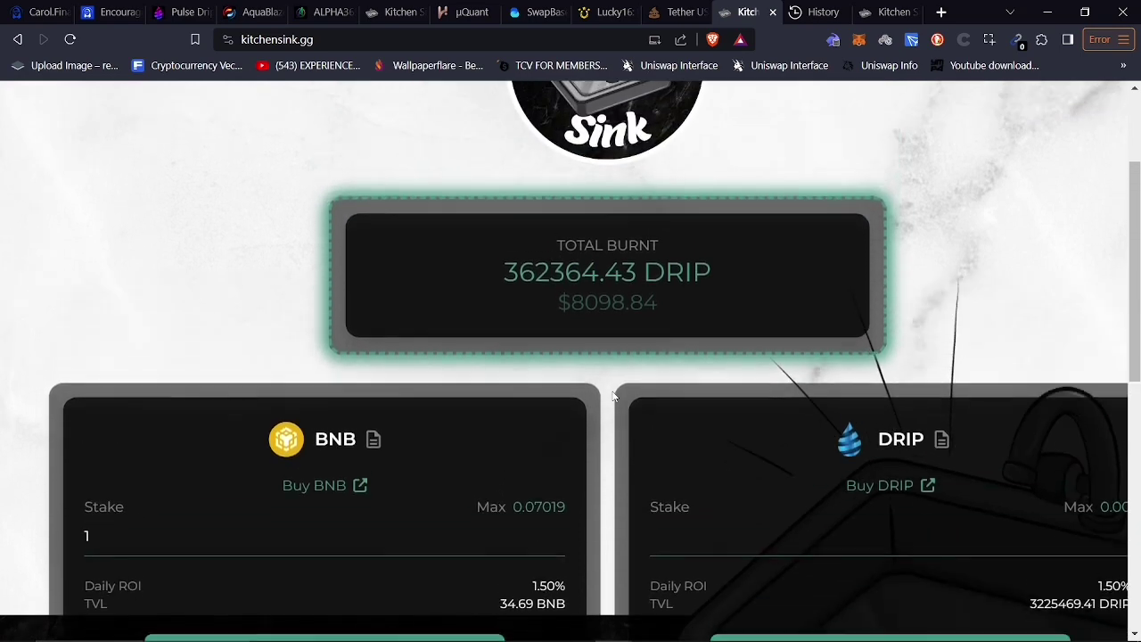
{"action": "scroll", "coordinate": [612, 396], "scroll_direction": "up", "scroll_amount": 1}
{"action": "scroll", "coordinate": [612, 396], "scroll_direction": "up", "scroll_amount": 1}
{"action": "scroll", "coordinate": [613, 392], "scroll_direction": "up", "scroll_amount": 1}
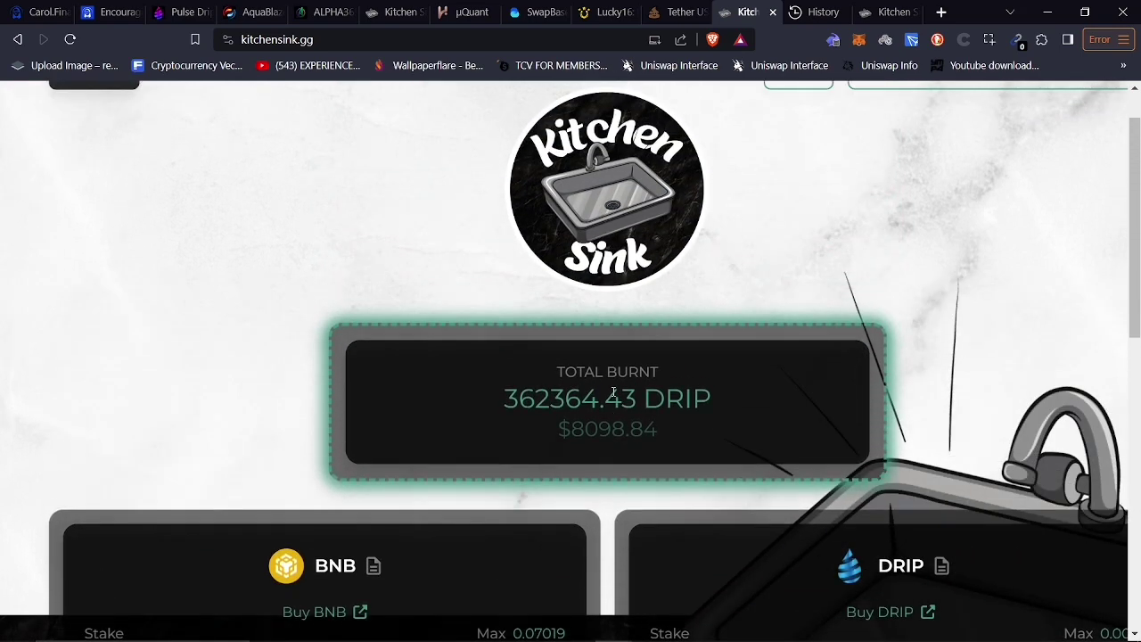
{"action": "scroll", "coordinate": [614, 393], "scroll_direction": "up", "scroll_amount": 1}
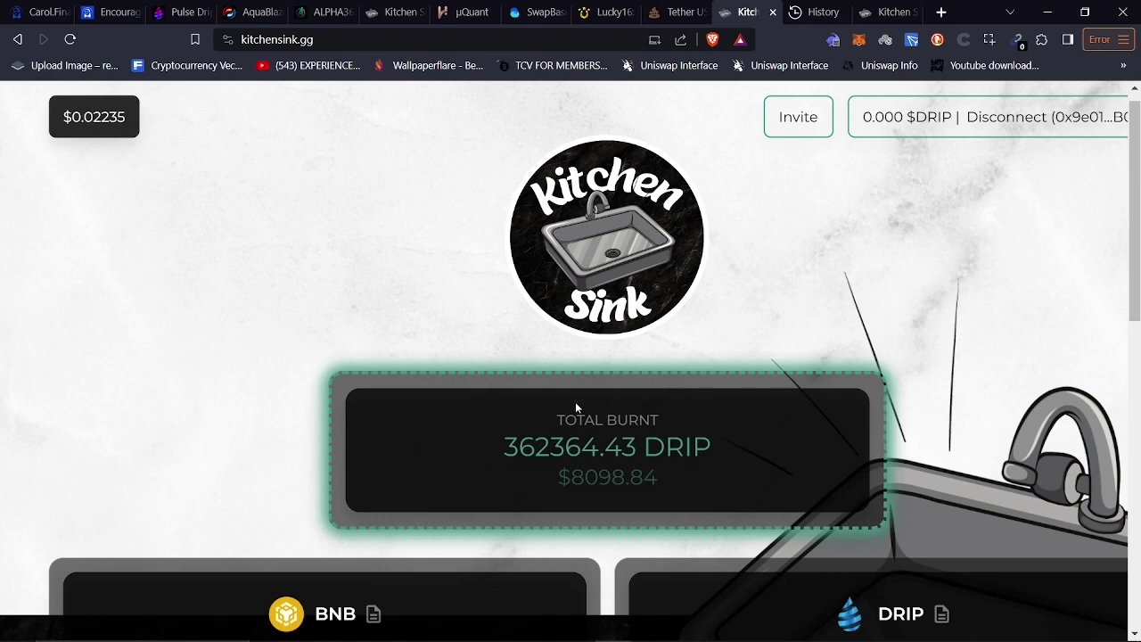
{"action": "scroll", "coordinate": [576, 407], "scroll_direction": "down", "scroll_amount": 2}
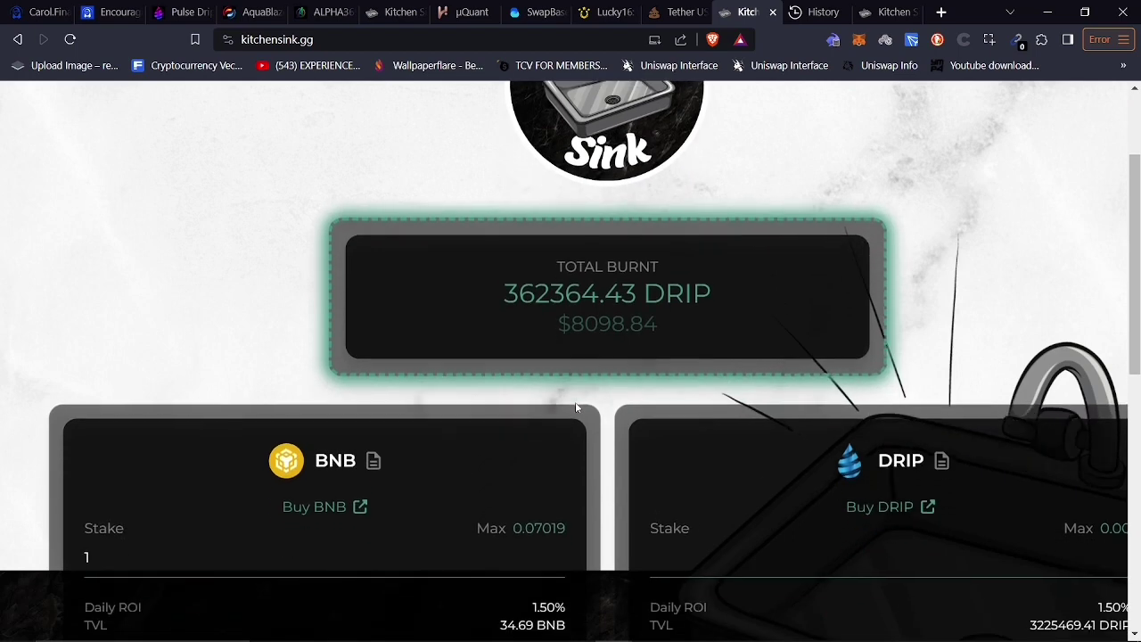
{"action": "scroll", "coordinate": [576, 407], "scroll_direction": "down", "scroll_amount": 1}
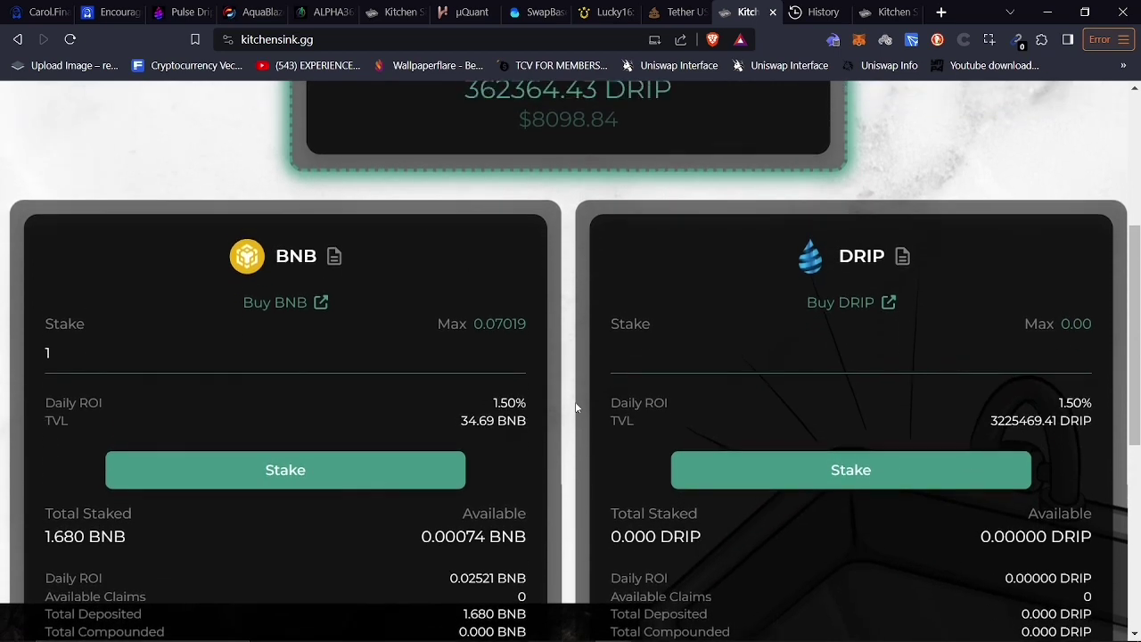
{"action": "scroll", "coordinate": [576, 407], "scroll_direction": "up", "scroll_amount": 2}
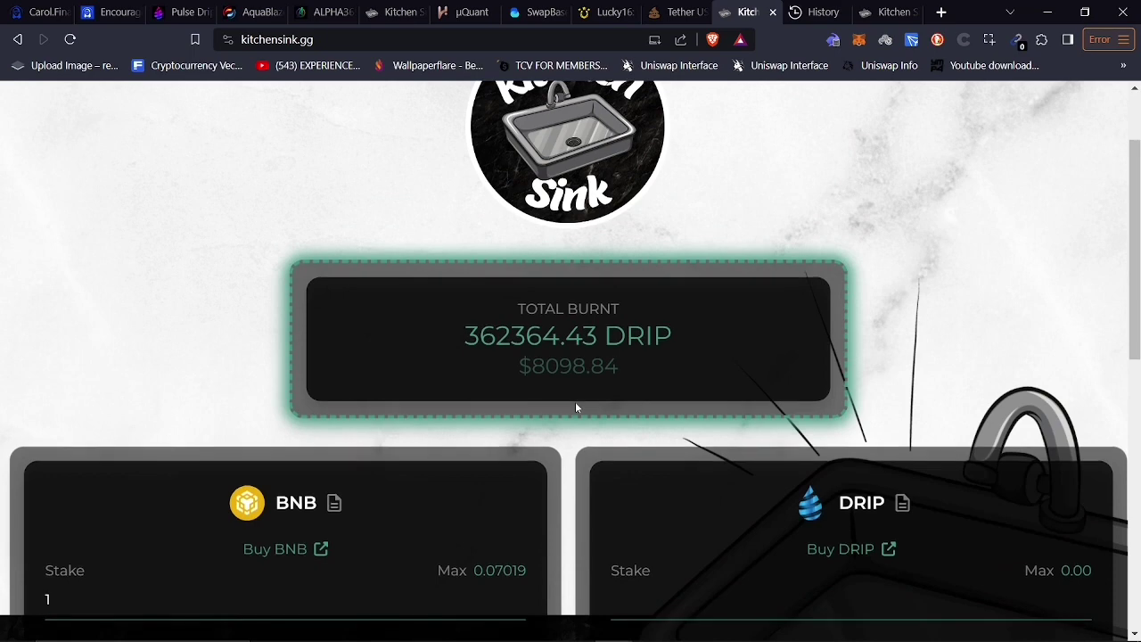
{"action": "scroll", "coordinate": [576, 407], "scroll_direction": "down", "scroll_amount": 3}
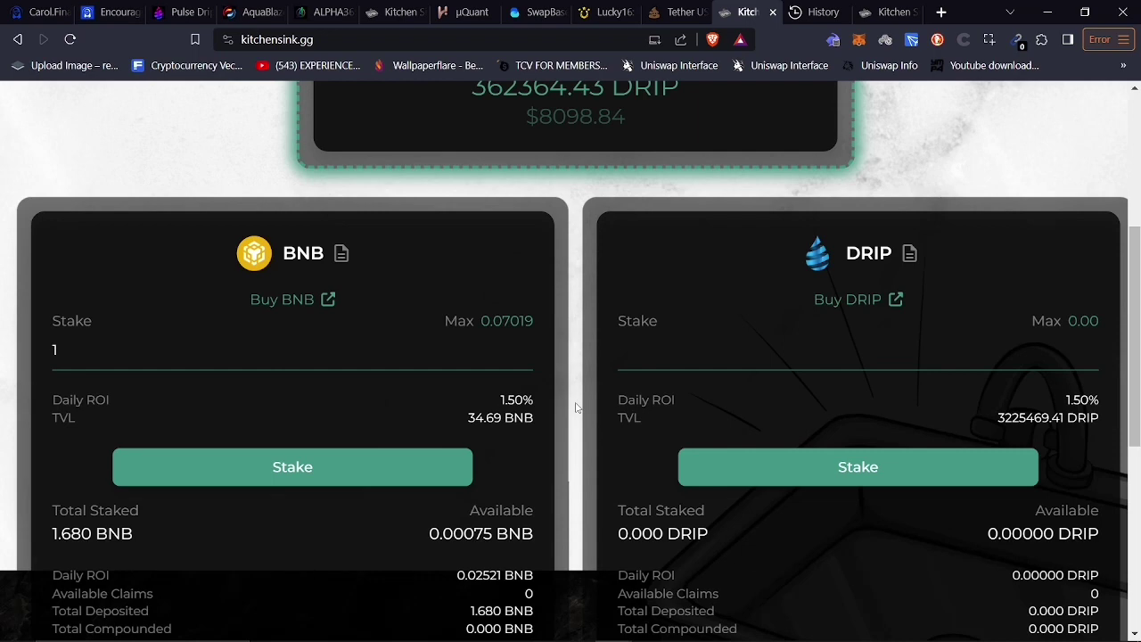
{"action": "scroll", "coordinate": [576, 408], "scroll_direction": "down", "scroll_amount": 2}
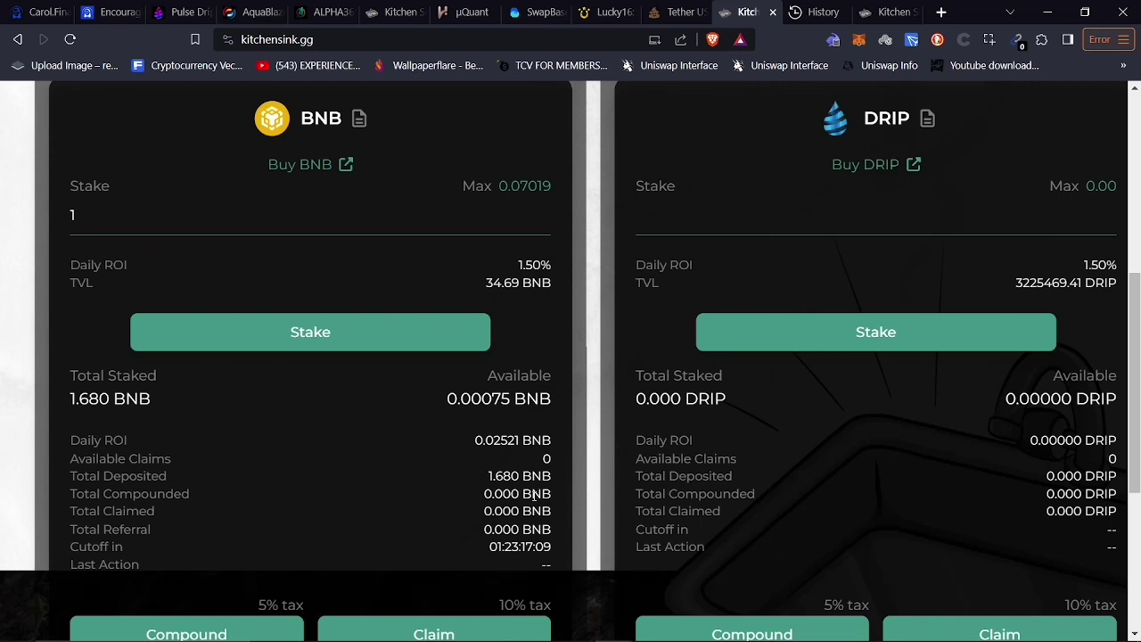
{"action": "scroll", "coordinate": [526, 481], "scroll_direction": "down", "scroll_amount": 1}
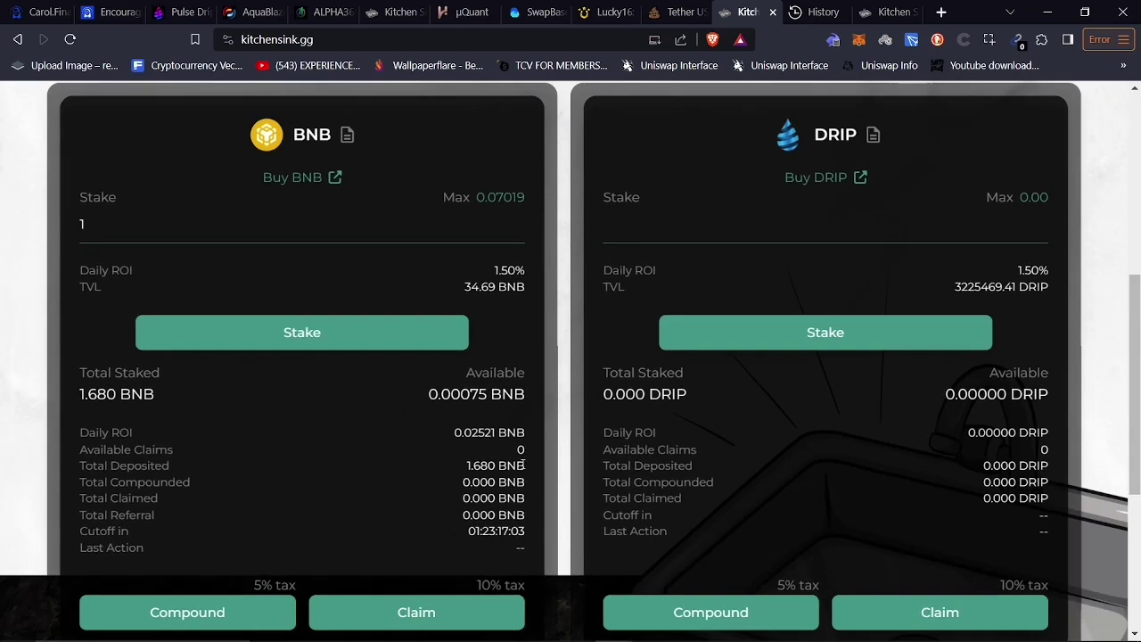
{"action": "scroll", "coordinate": [524, 464], "scroll_direction": "down", "scroll_amount": 2}
{"action": "scroll", "coordinate": [524, 470], "scroll_direction": "up", "scroll_amount": 2}
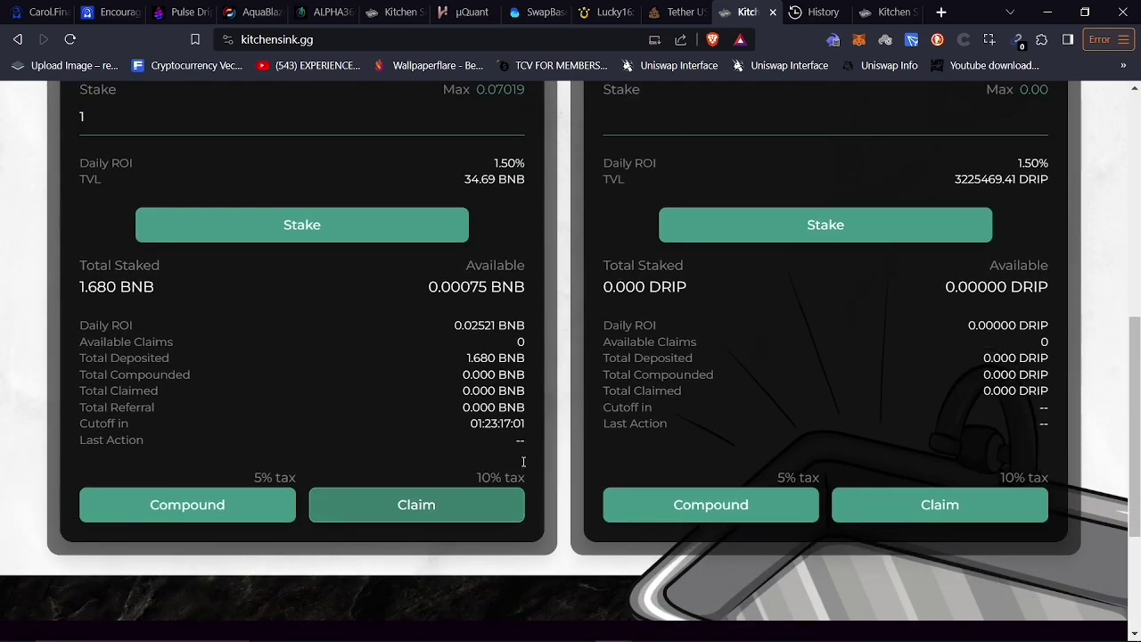
{"action": "scroll", "coordinate": [526, 455], "scroll_direction": "up", "scroll_amount": 3}
{"action": "scroll", "coordinate": [527, 459], "scroll_direction": "up", "scroll_amount": 1}
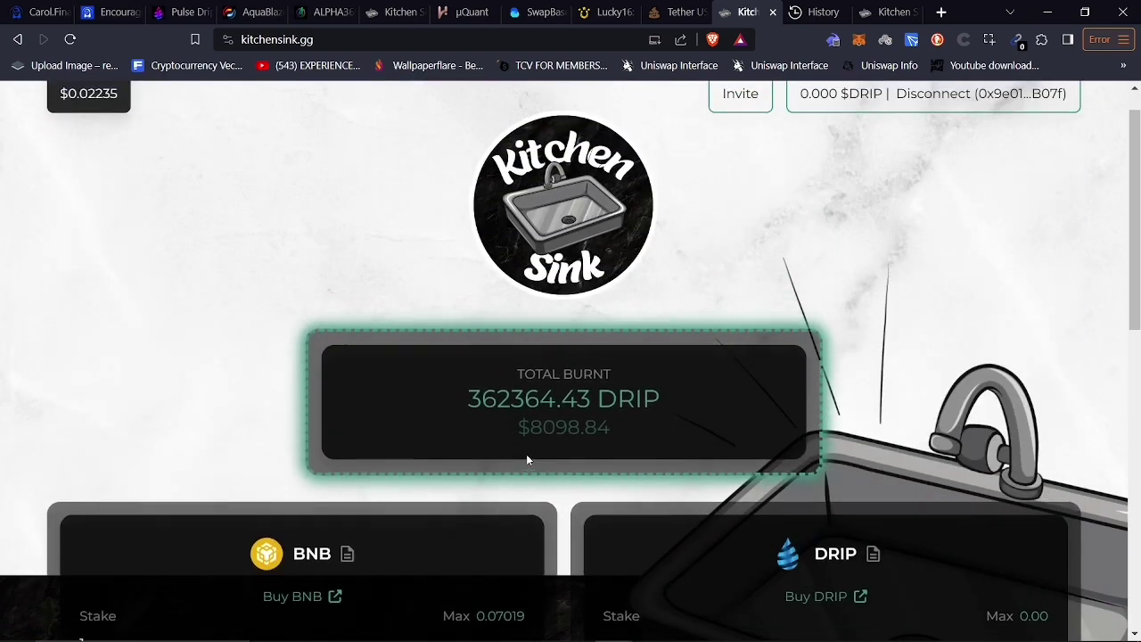